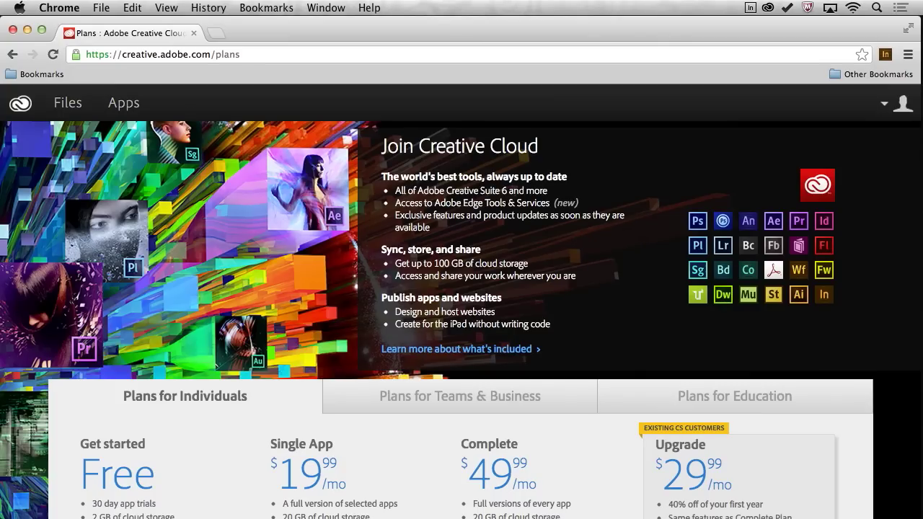
Browse the Teams & Business plans, showing Complete Team at $69.99/mo and Upgrade at $49.99/mo.
scroll(237, 316, "down", 3)
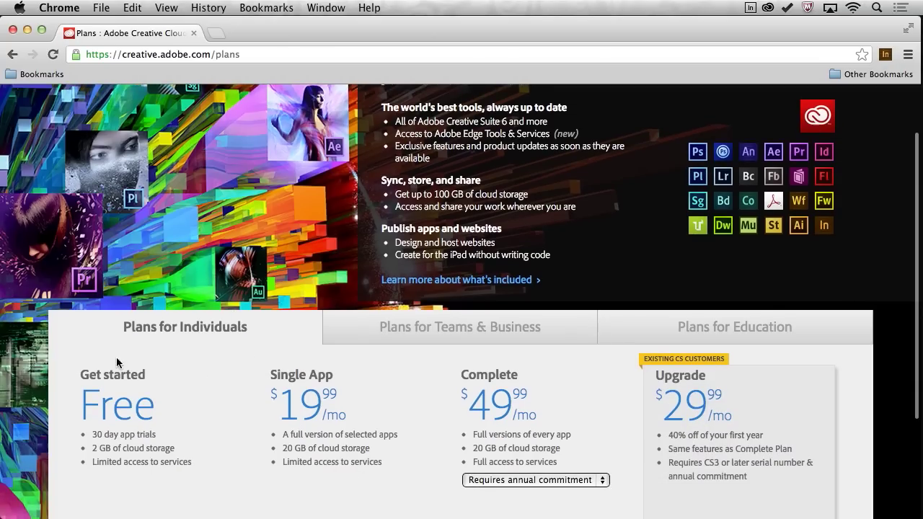
left_click(413, 333)
scroll(406, 365, "down", 4)
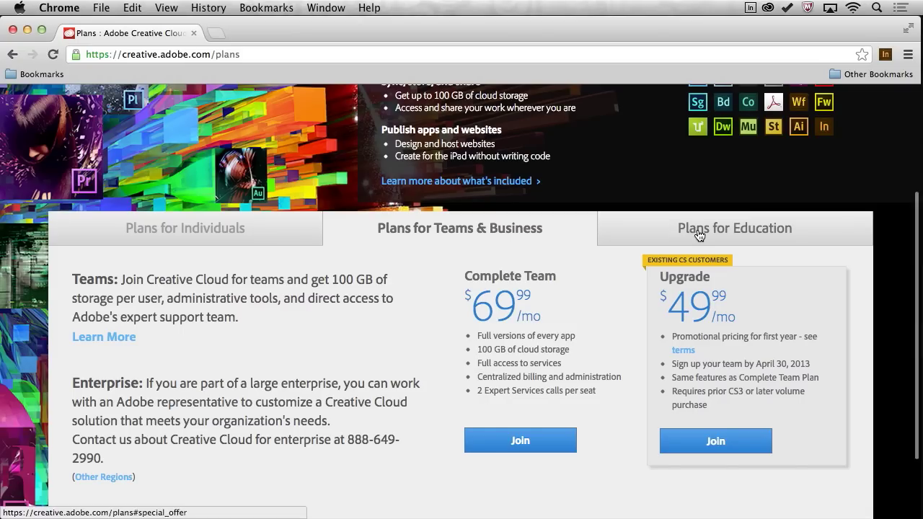
scroll(697, 231, "up", 5)
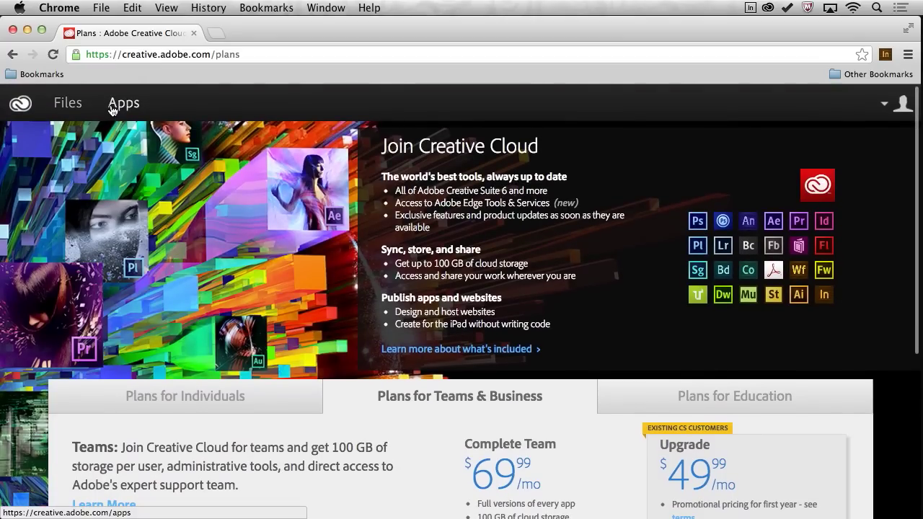
Scroll through the Apps page's creative tools, Edge tools and services sections, then back up.
left_click(111, 106)
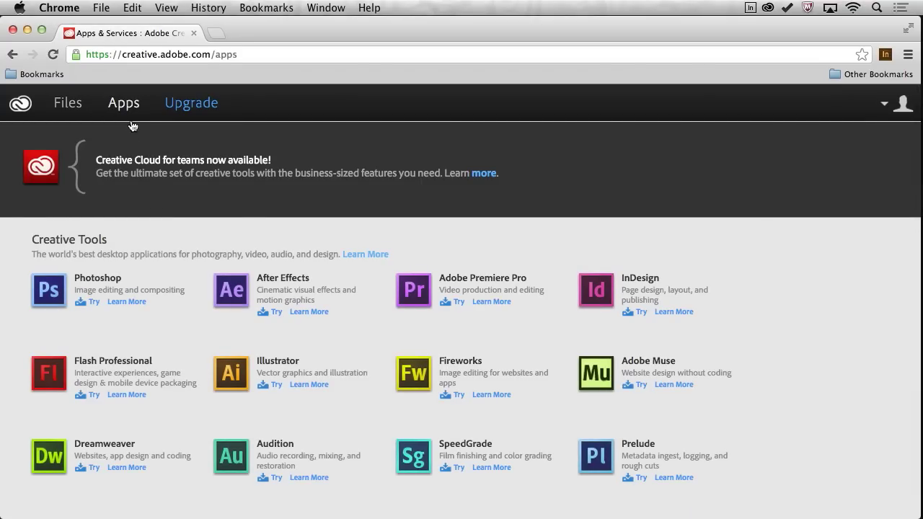
scroll(149, 346, "down", 3)
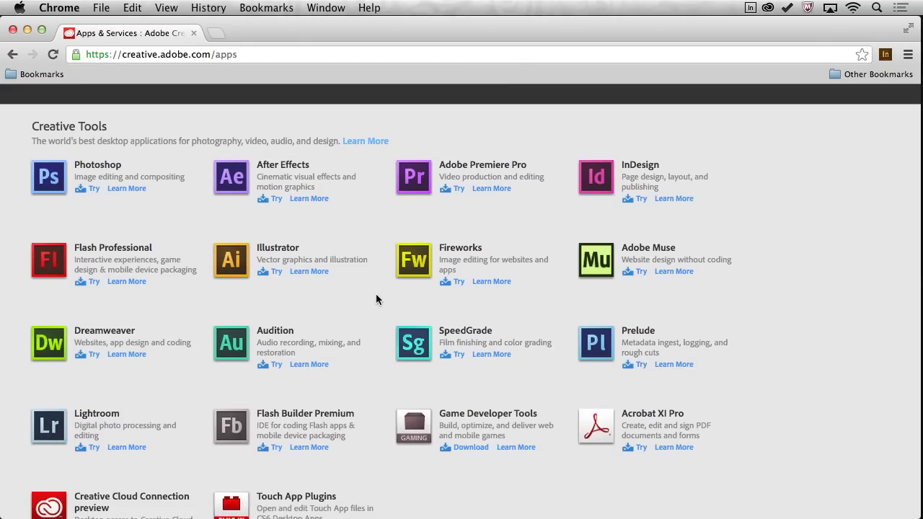
scroll(373, 294, "down", 4)
scroll(370, 293, "up", 3)
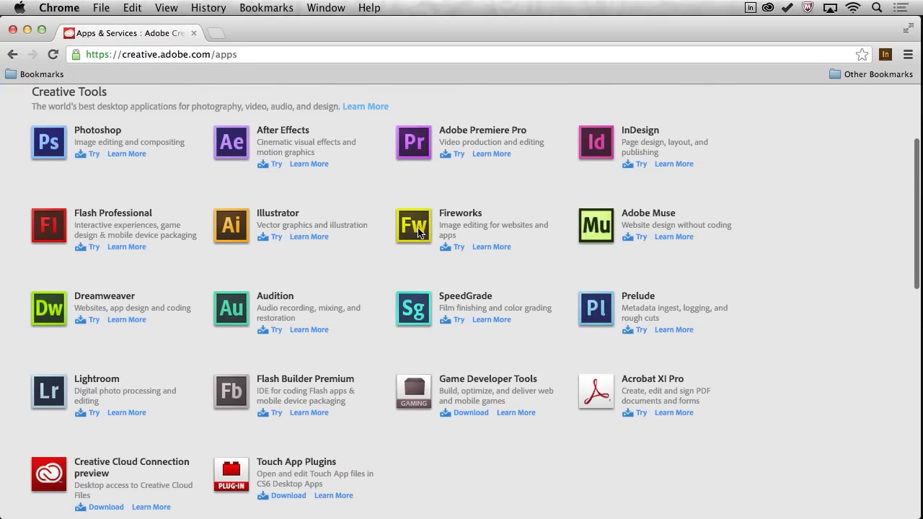
scroll(391, 266, "down", 5)
scroll(48, 162, "down", 5)
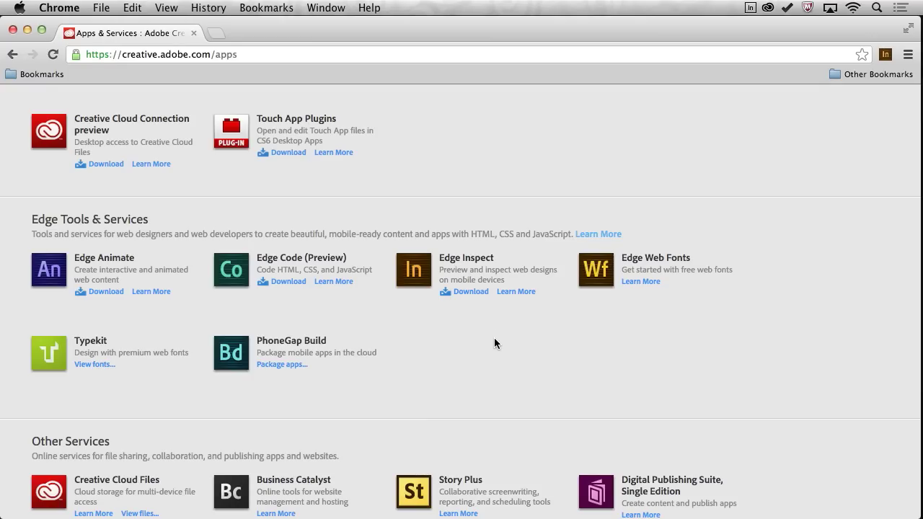
scroll(494, 338, "down", 5)
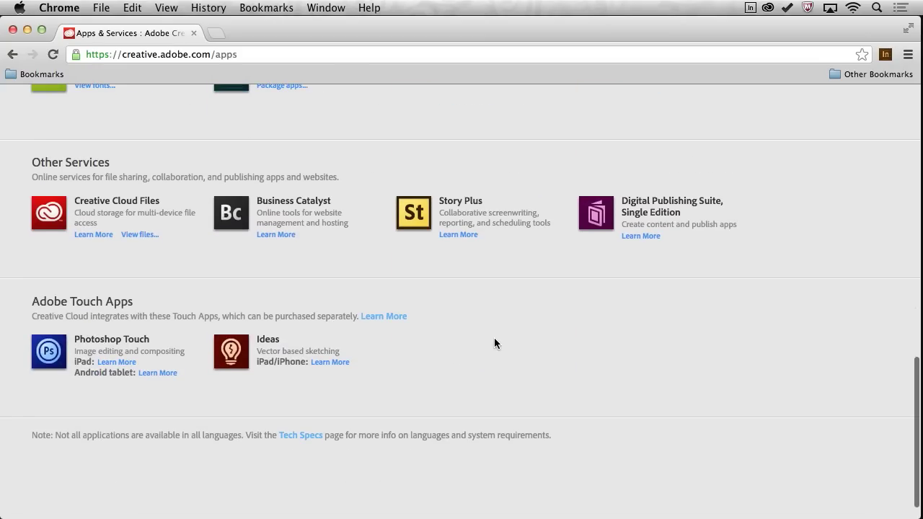
scroll(175, 332, "up", 7)
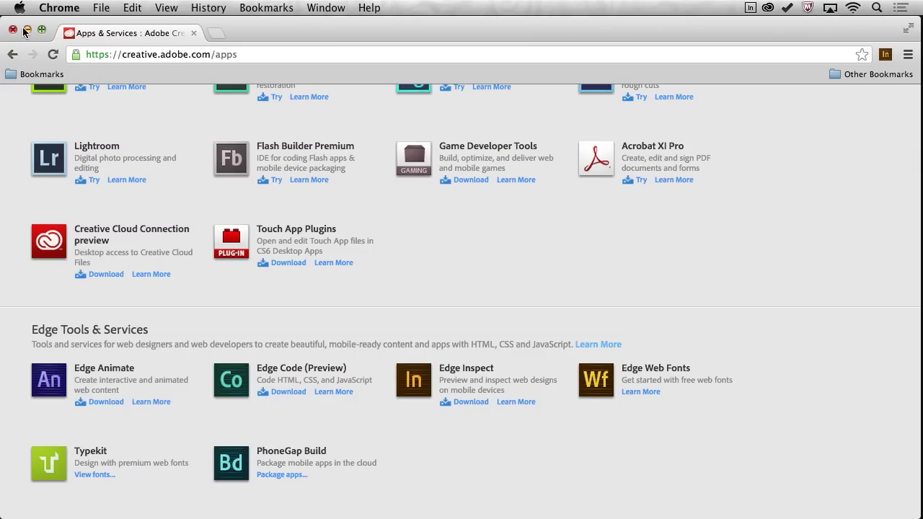
scroll(106, 145, "up", 10)
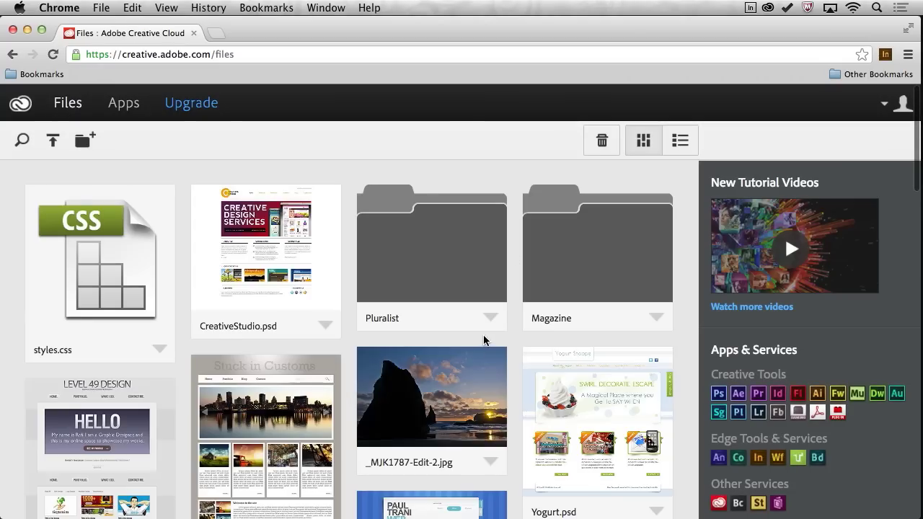
Open CreativeStudio.psd's details and view its colour theme.
scroll(480, 336, "down", 5)
scroll(212, 326, "up", 5)
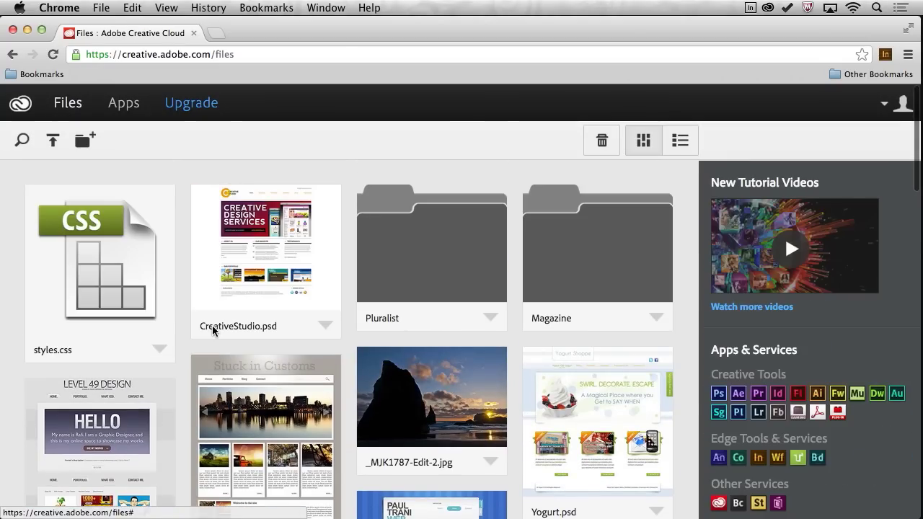
scroll(212, 325, "down", 1)
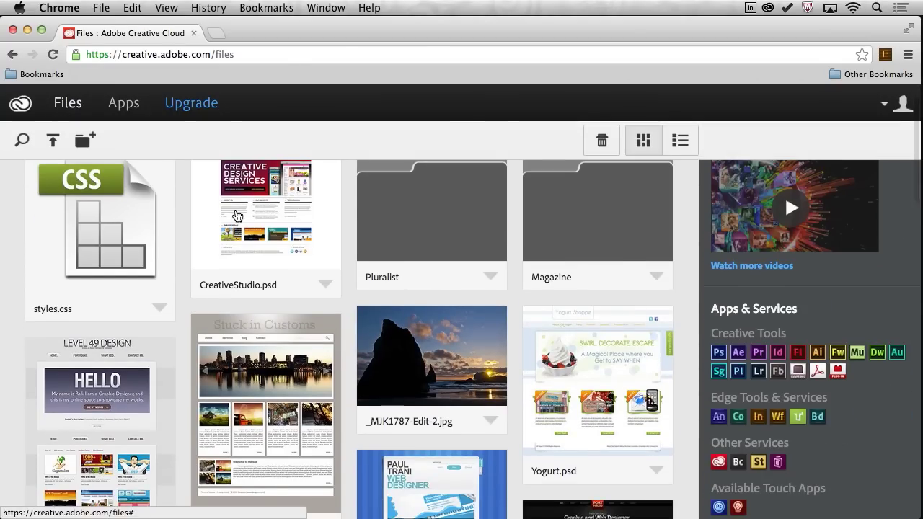
left_click(237, 216)
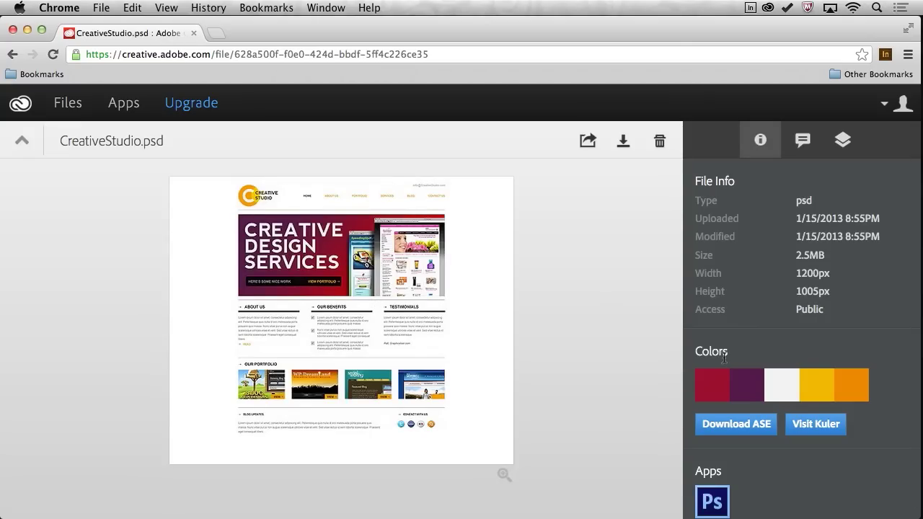
scroll(696, 381, "down", 1)
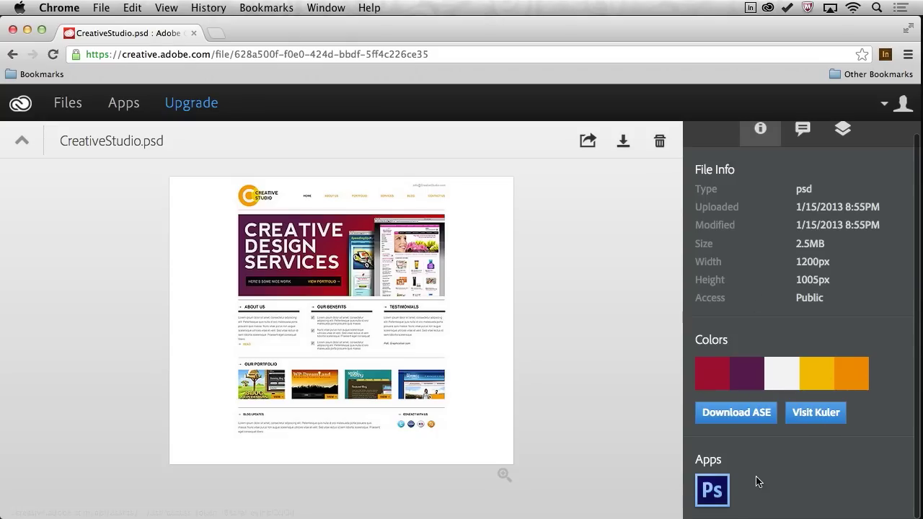
Show its layers, toggle the logo layer's visibility, and return to Files.
left_click(845, 134)
left_click(703, 183)
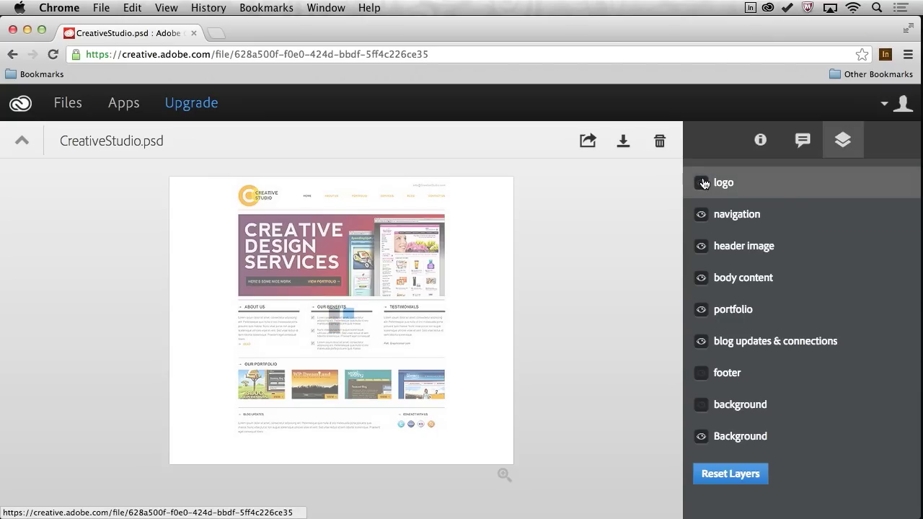
left_click(22, 141)
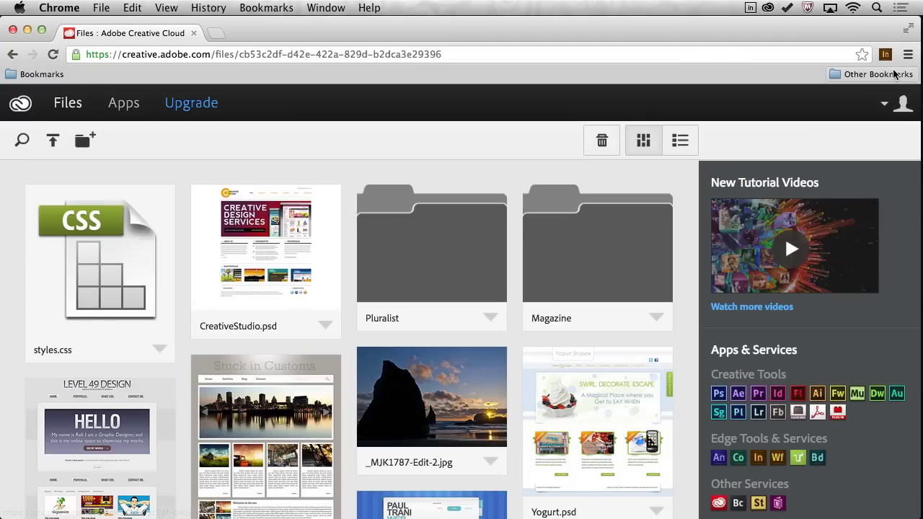
Shrink the browser to reveal the desktop and try uploading TravellersAlmanac.psd to the web page.
left_click_drag(919, 34, 775, 34)
left_click_drag(878, 286, 879, 276)
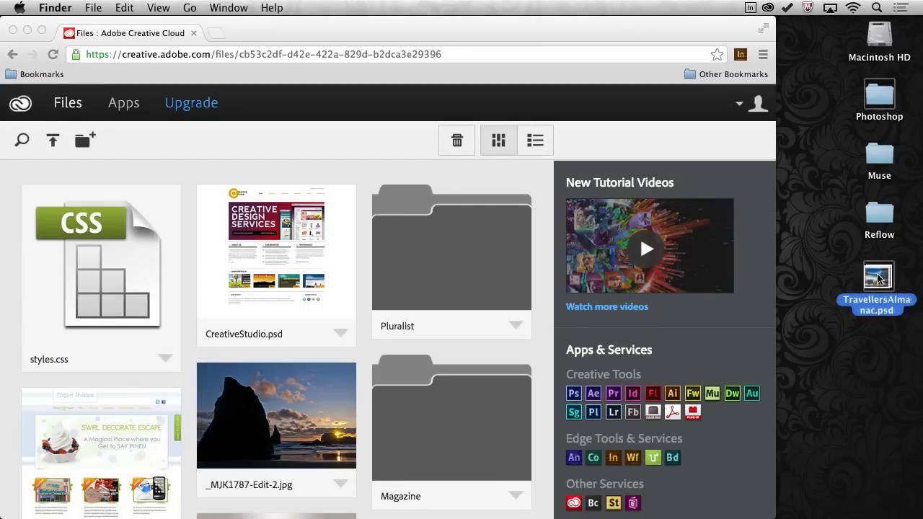
left_click(830, 202)
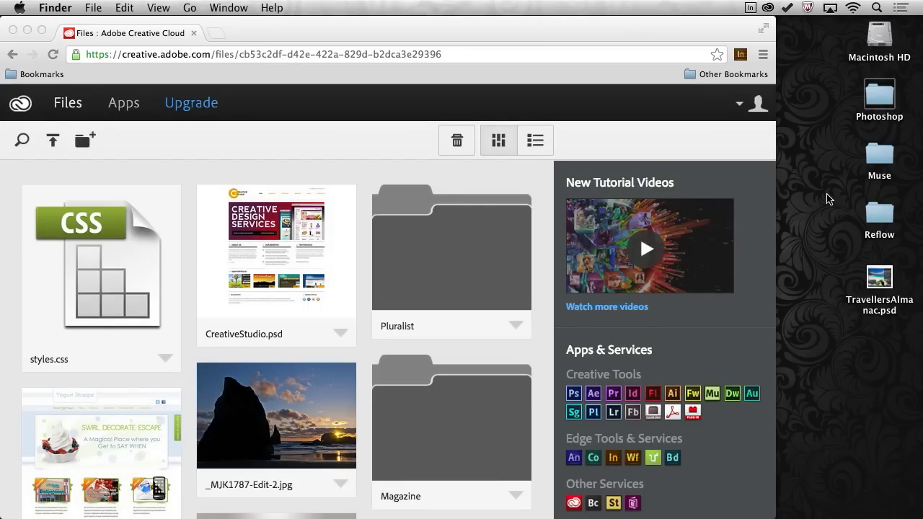
Open the synced Creative Cloud Files folder in Finder, shown as large thumbnails.
left_click(768, 7)
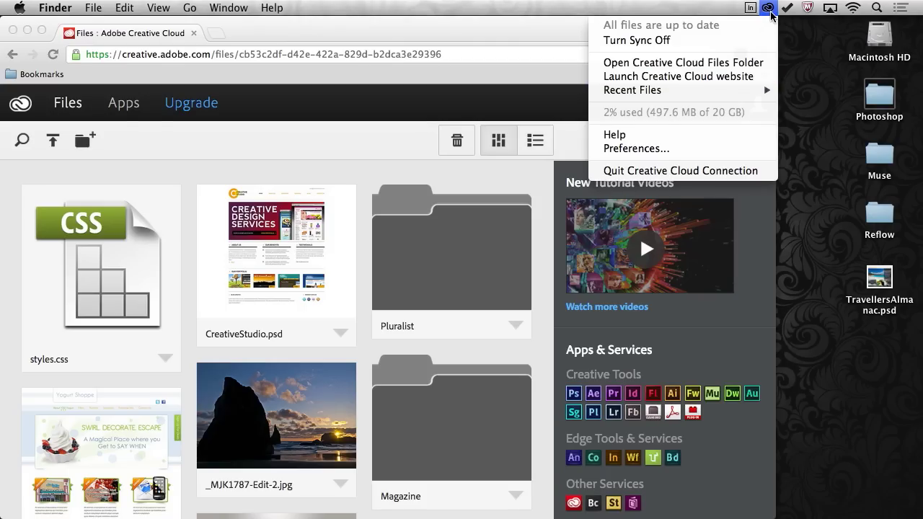
left_click(722, 66)
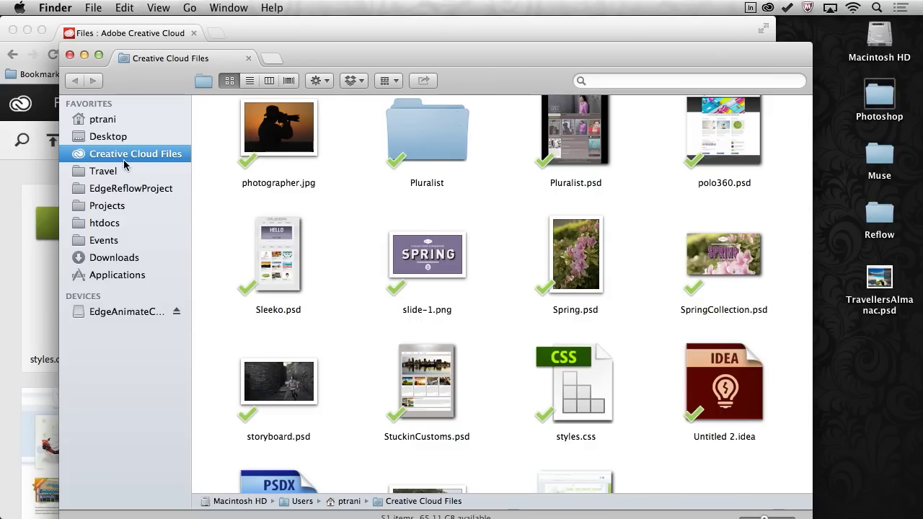
left_click(86, 120)
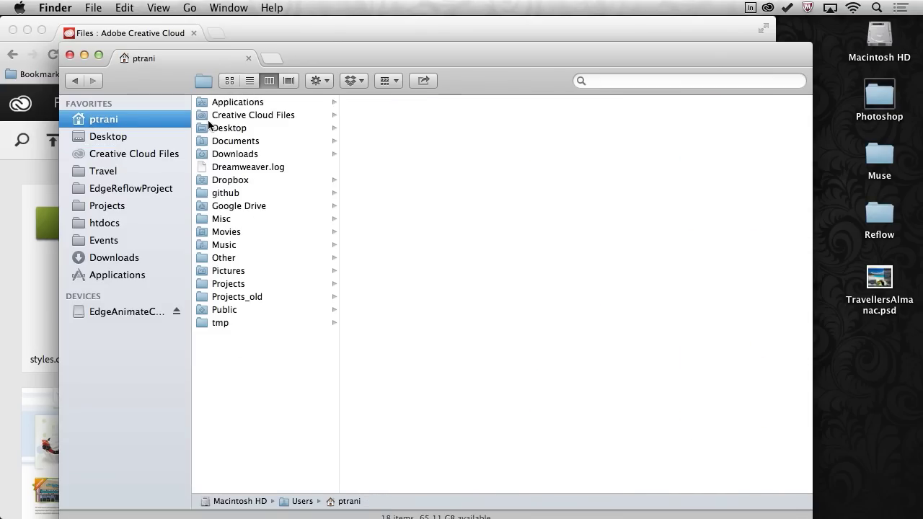
left_click(208, 116)
left_click(229, 80)
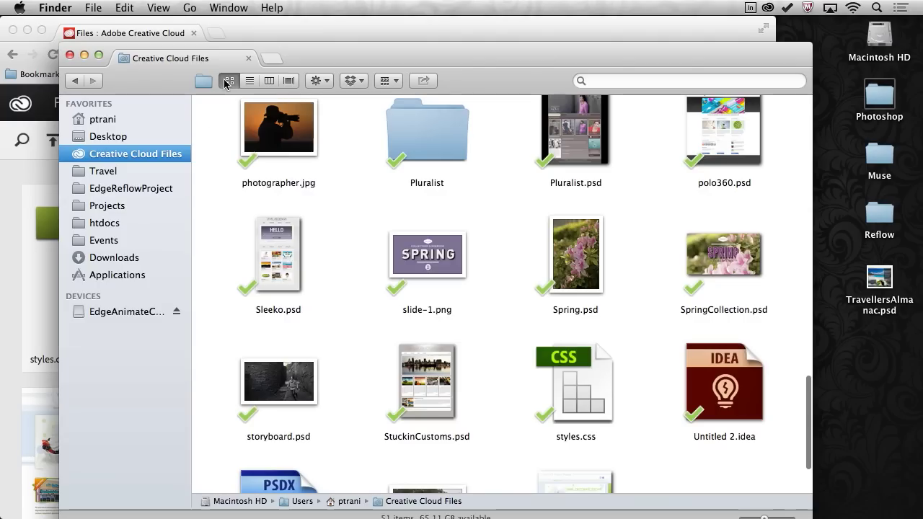
scroll(323, 247, "up", 3)
scroll(323, 246, "up", 10)
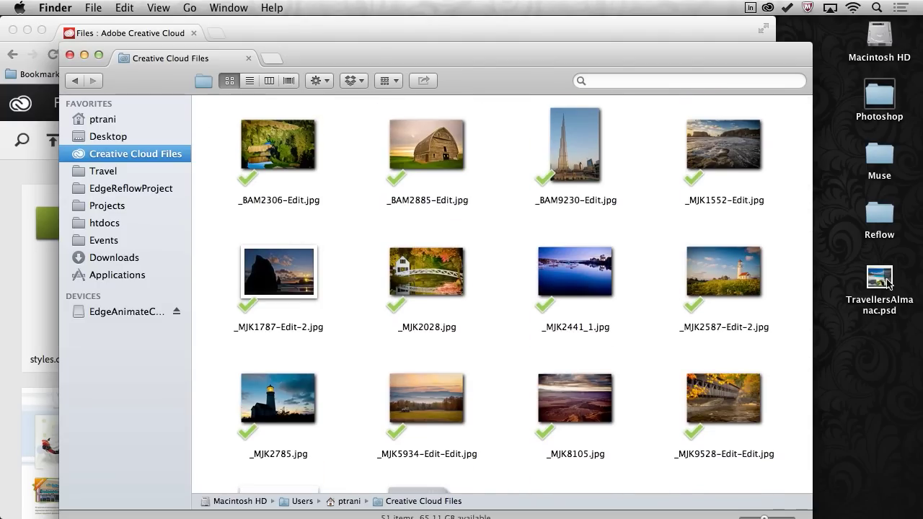
Move TravellersAlmanac.psd from the desktop into Creative Cloud Files and select it there.
left_click_drag(869, 277, 644, 360)
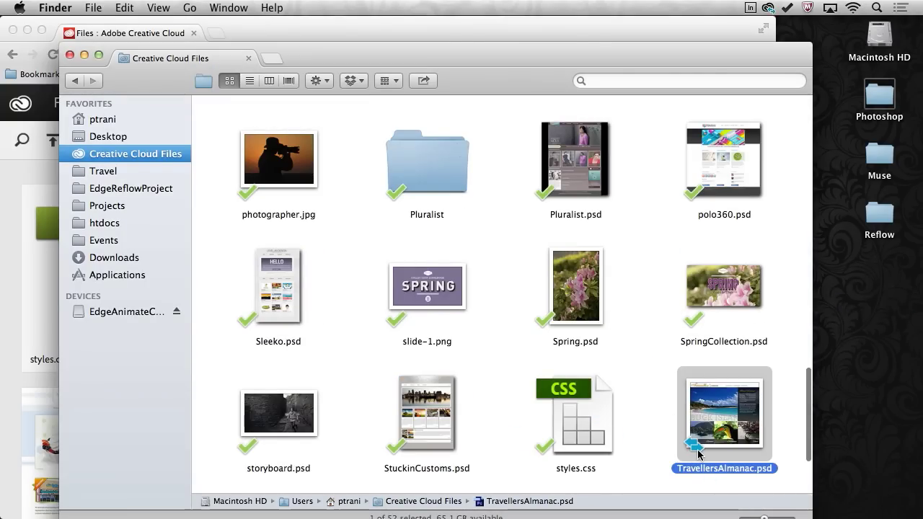
left_click(2, 279)
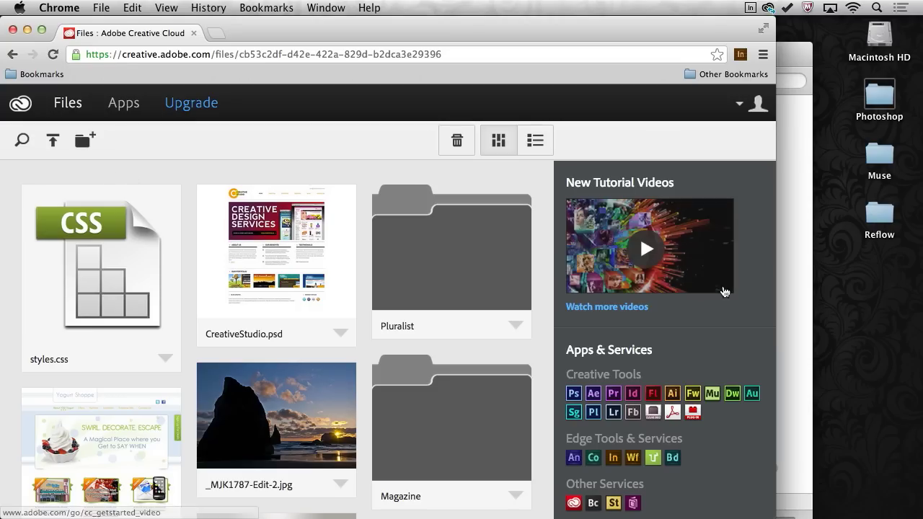
left_click(804, 285)
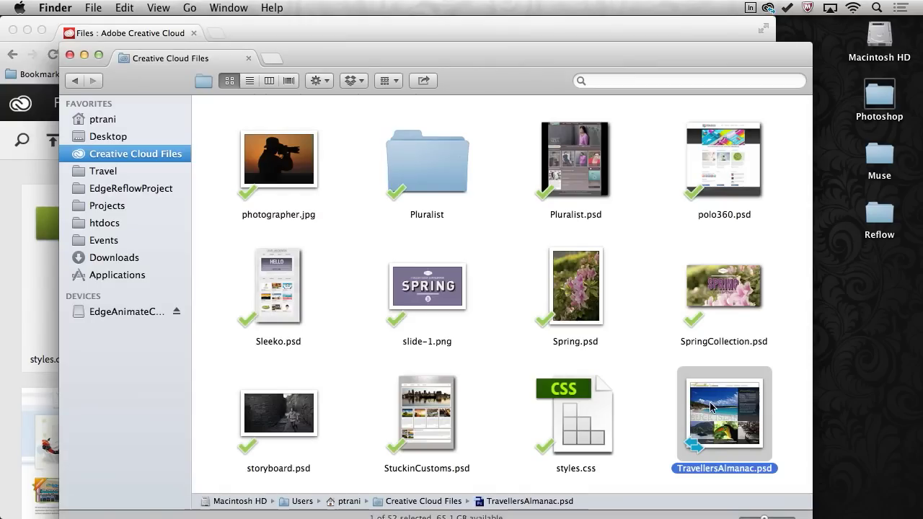
left_click(703, 441)
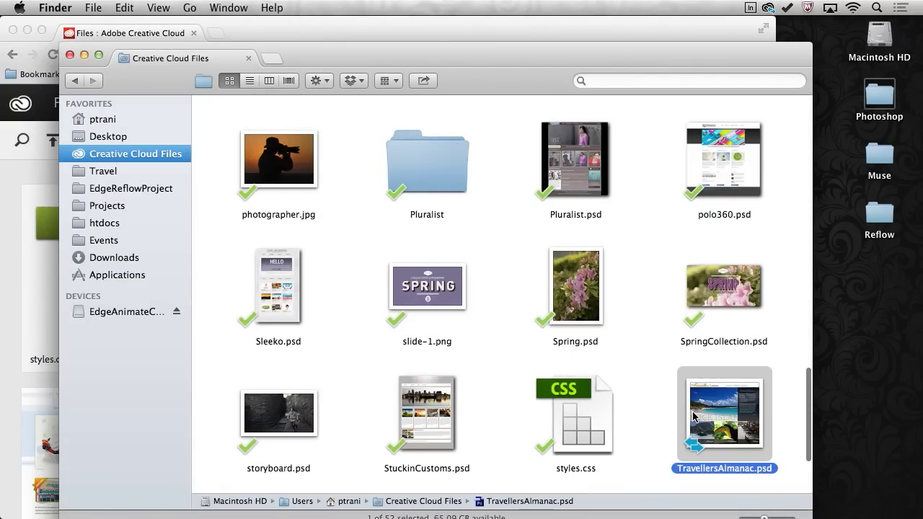
Open TravellersAlmanac.psd in Photoshop, then minimise Photoshop and switch to Chrome.
double_click(693, 416)
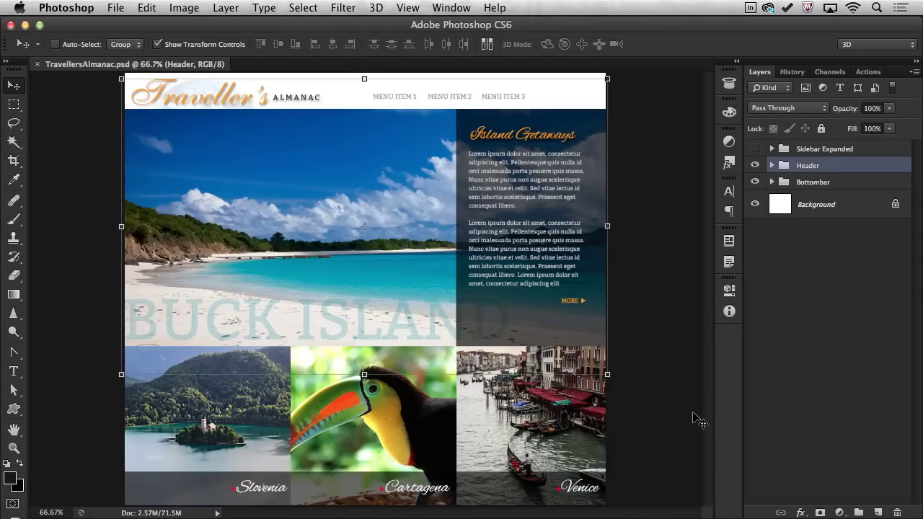
left_click(14, 104)
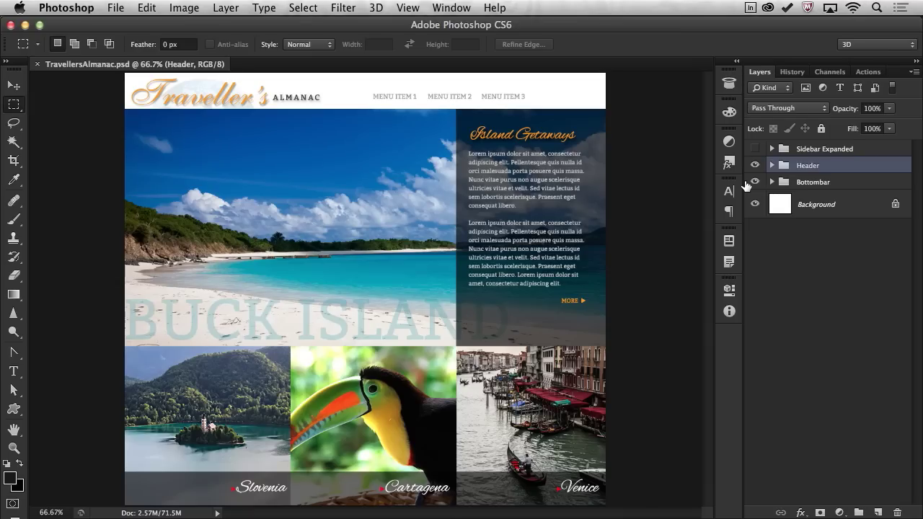
left_click(489, 9)
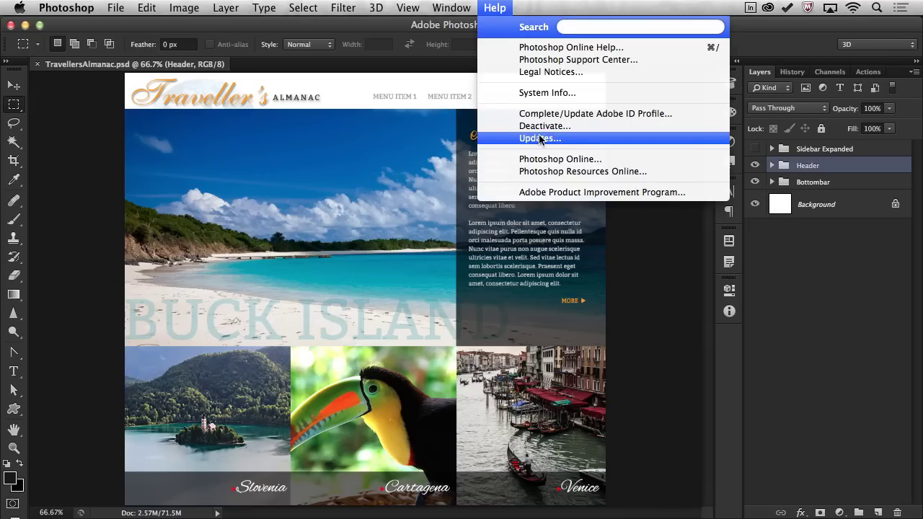
left_click(99, 133)
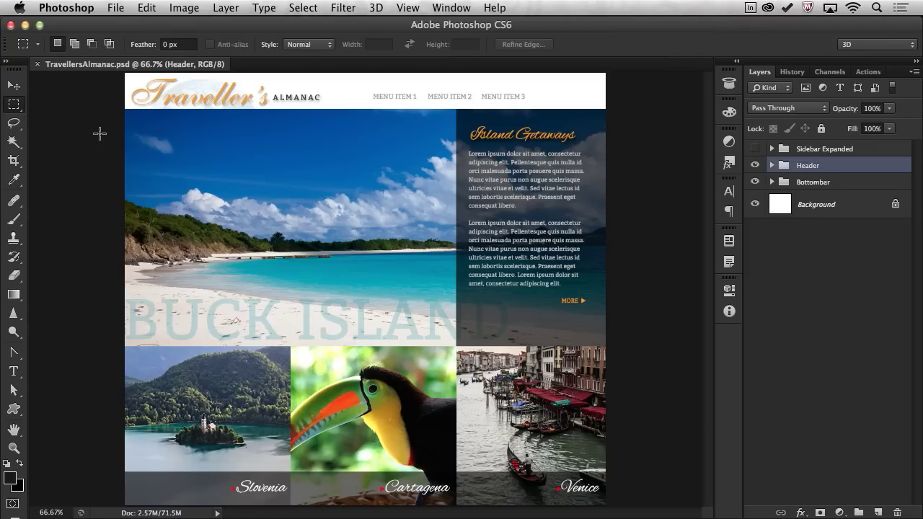
left_click(25, 25)
key("super+Tab")
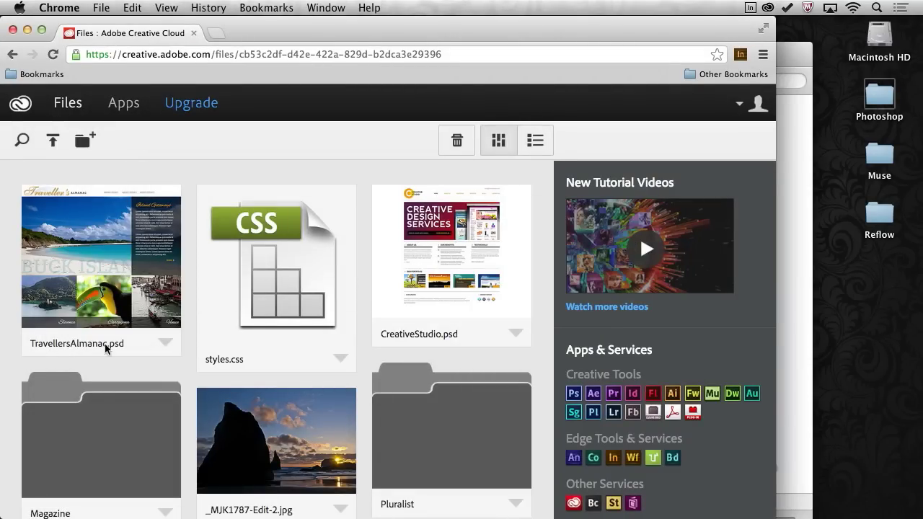
Open TravellersAlmanac.psd's details and show, then hide, the Sidebar Expanded layer.
scroll(100, 259, "down", 1)
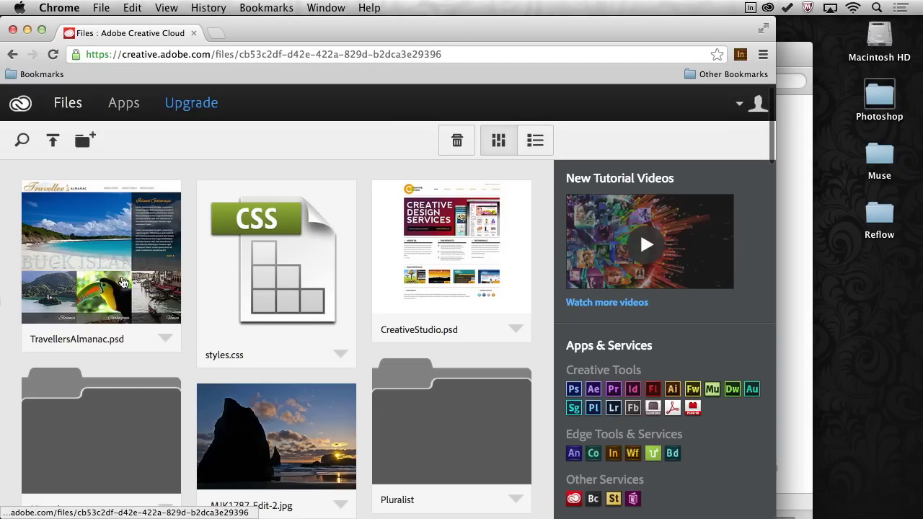
left_click(91, 248)
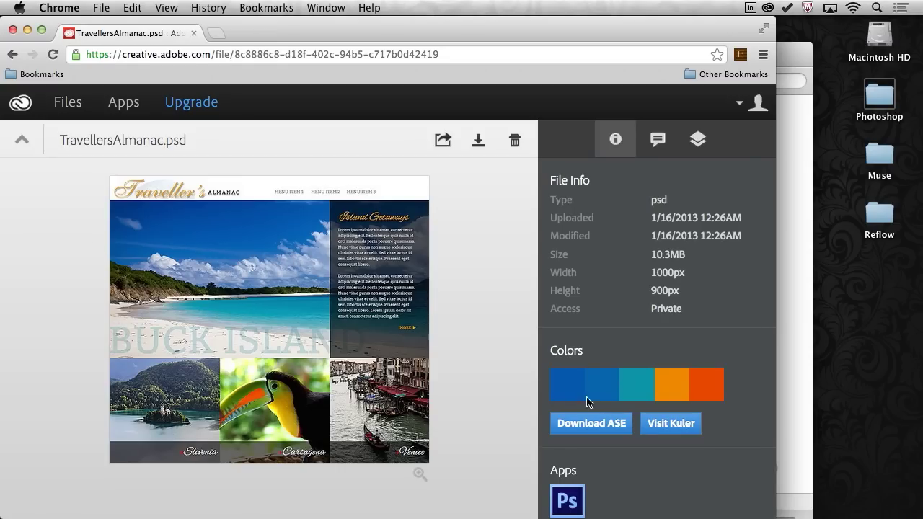
left_click(699, 140)
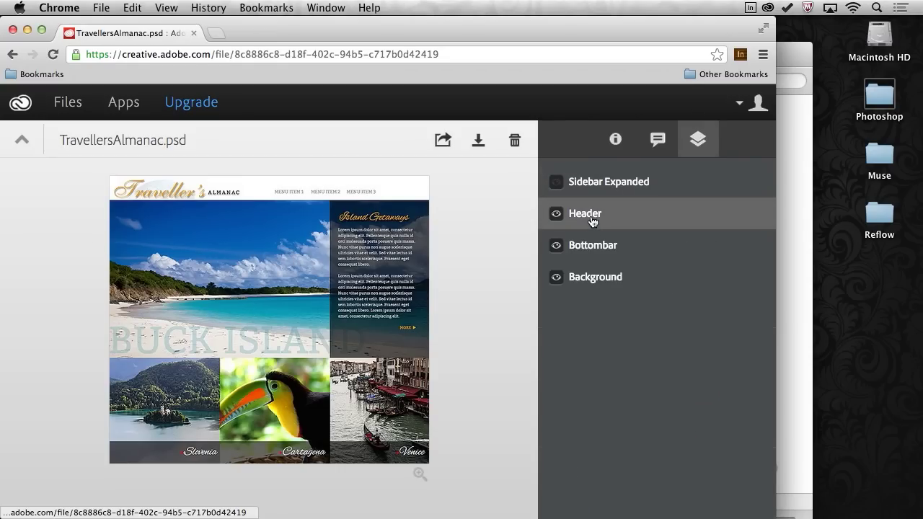
left_click(556, 183)
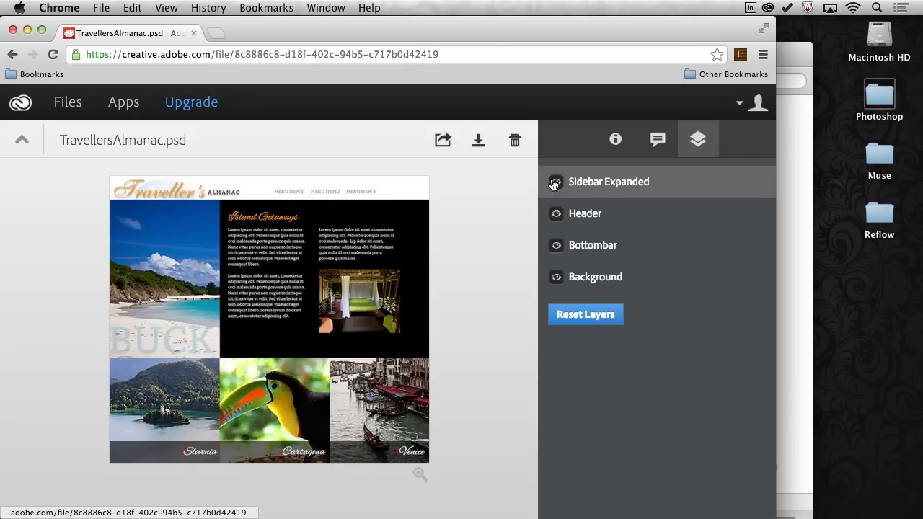
left_click(556, 184)
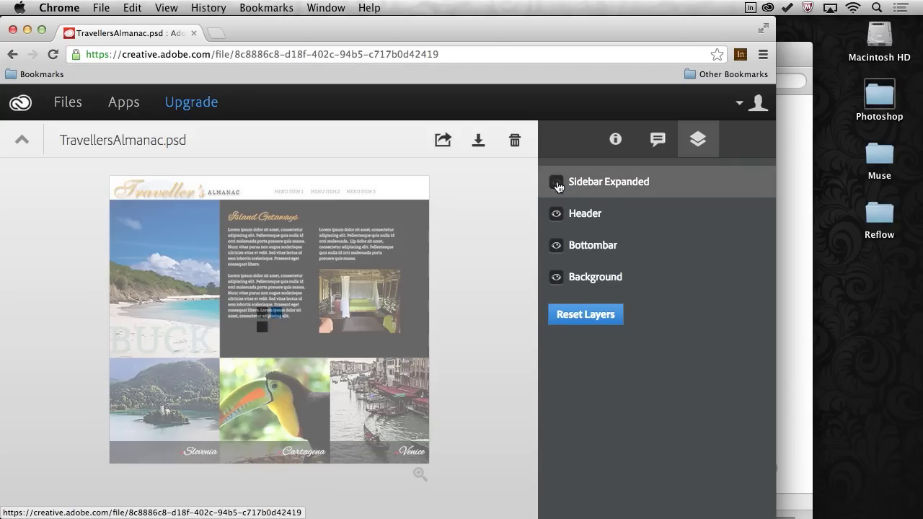
Post the comment "Here's the website design." on the file.
left_click(656, 141)
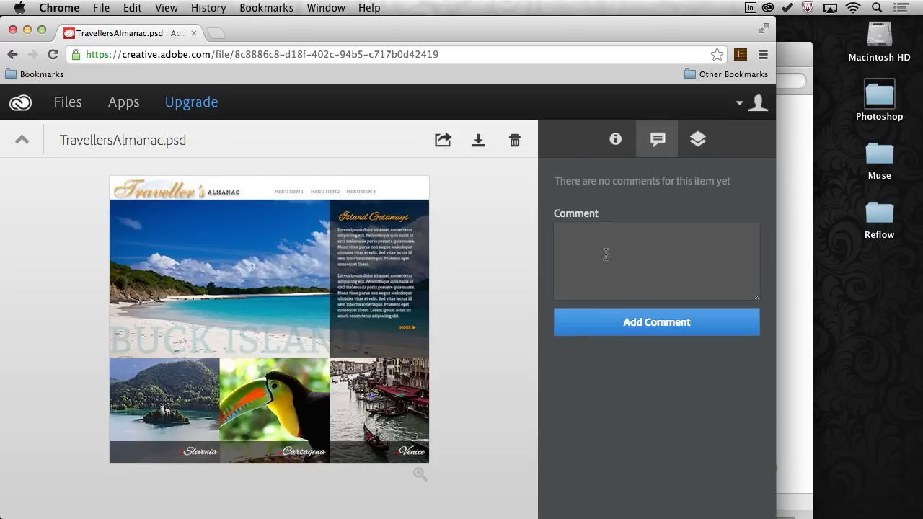
type("Here's the website design")
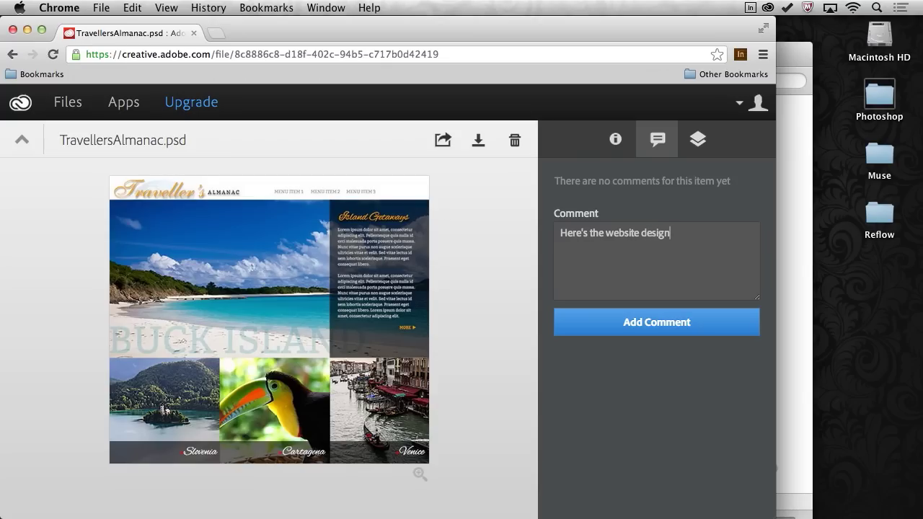
type(".")
left_click(613, 321)
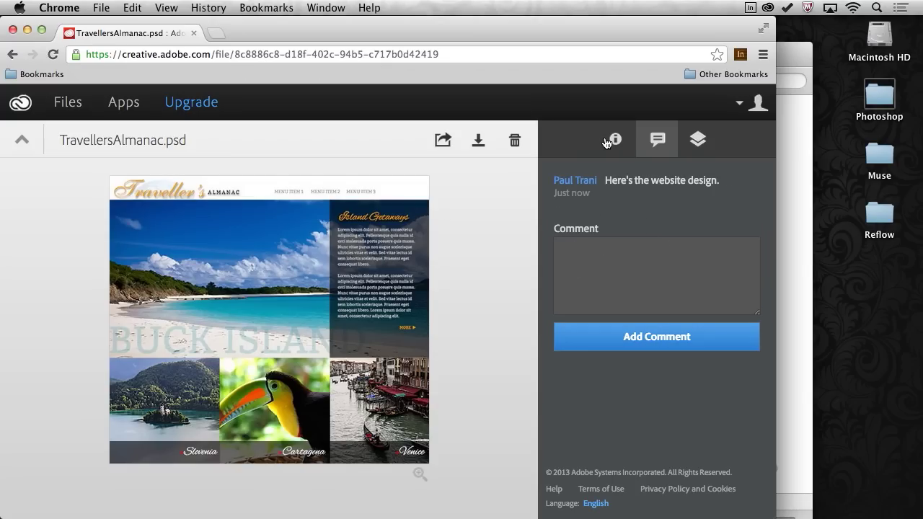
Make the file public with downloads allowed and email the share link to a recipient.
left_click(442, 142)
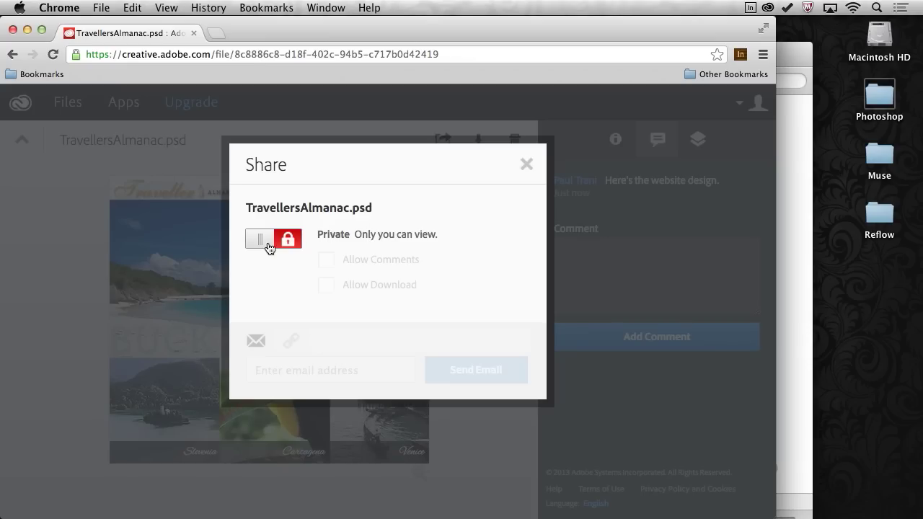
left_click(268, 244)
left_click(325, 300)
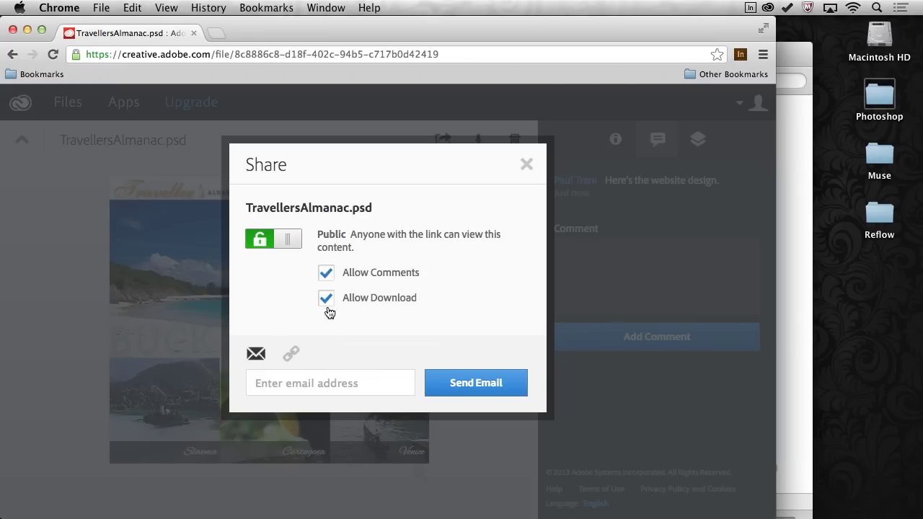
left_click(330, 383)
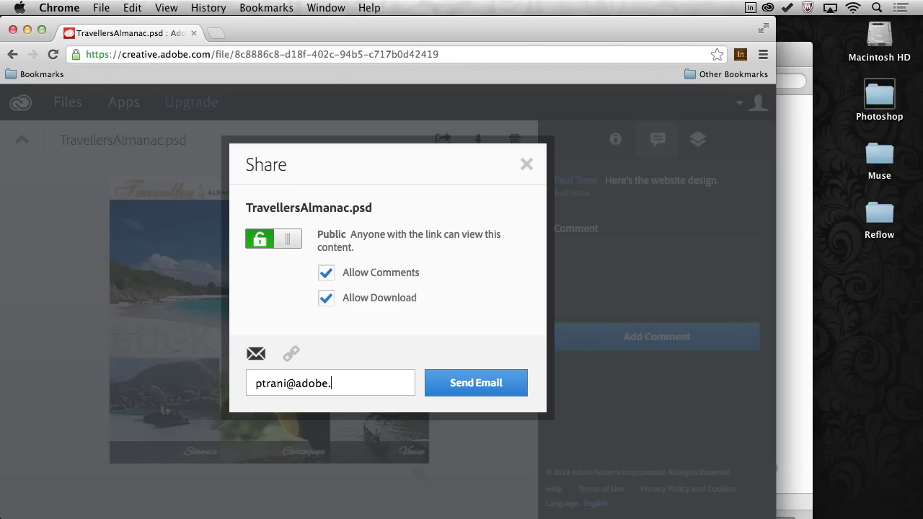
left_click(472, 381)
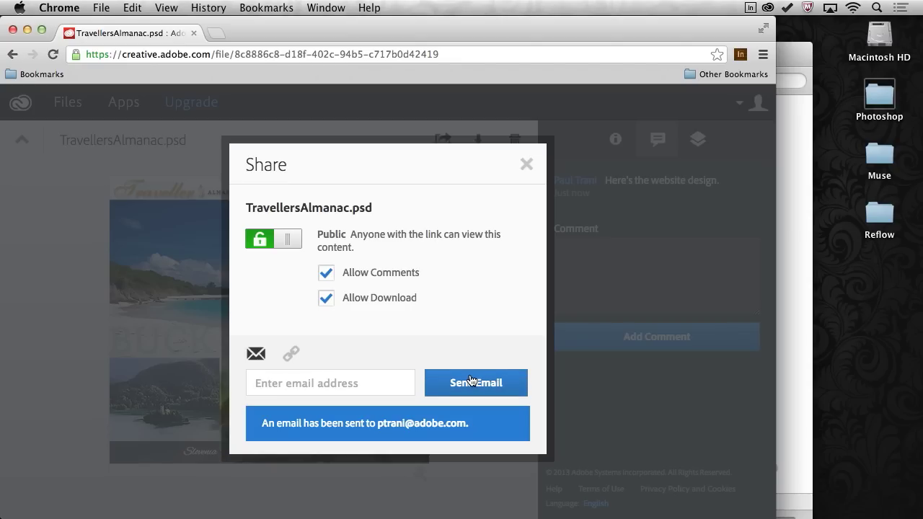
left_click(527, 167)
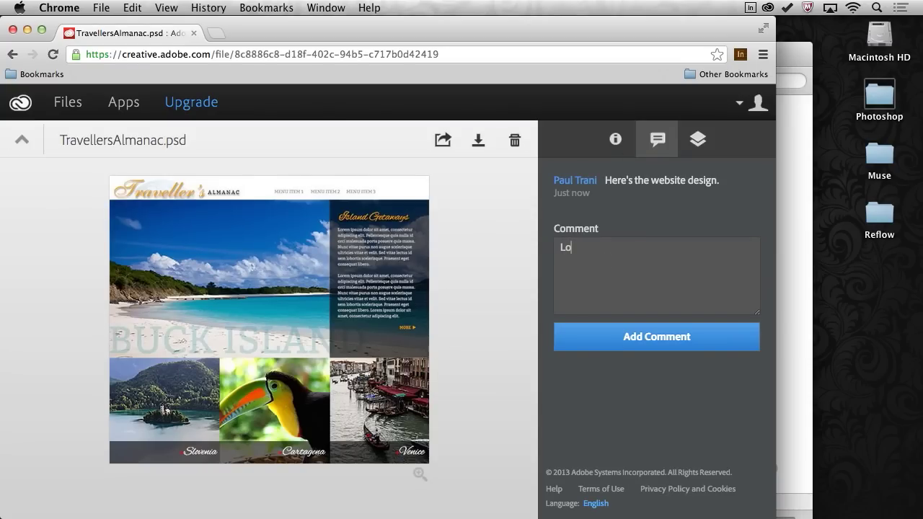
Post the comment "Looks great! Change gold to red for the title." and minimise Chrome.
type("oks great! Change gold to red for the title.")
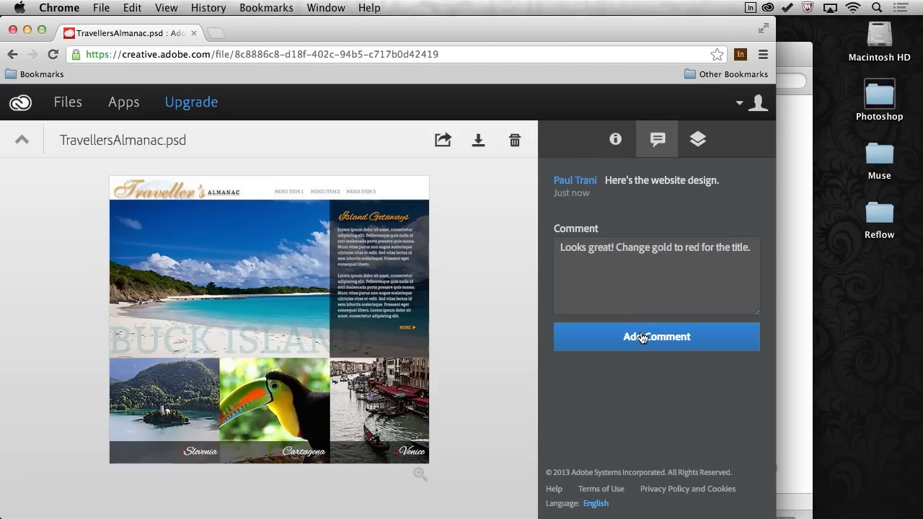
left_click(639, 335)
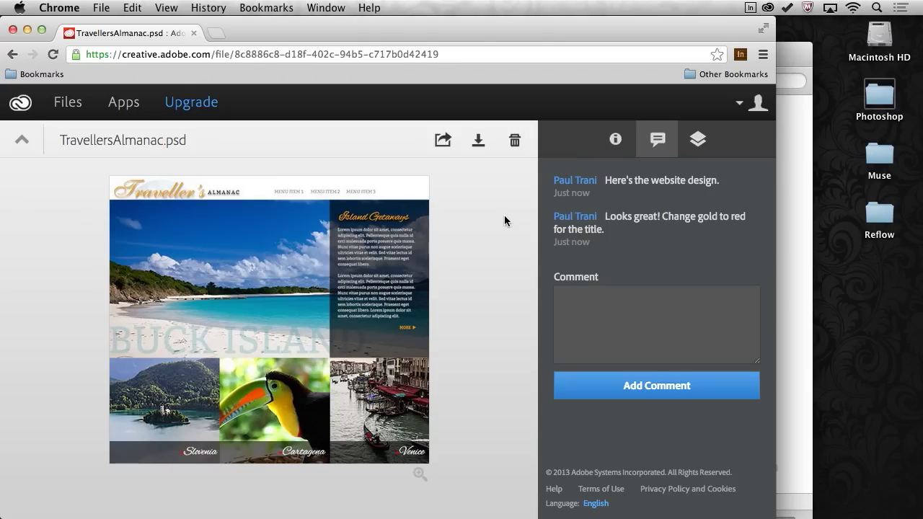
left_click(27, 30)
Reopen TravellersAlmanac.psd in Photoshop and toggle the Sidebar Expanded layer's visibility.
left_click(732, 417)
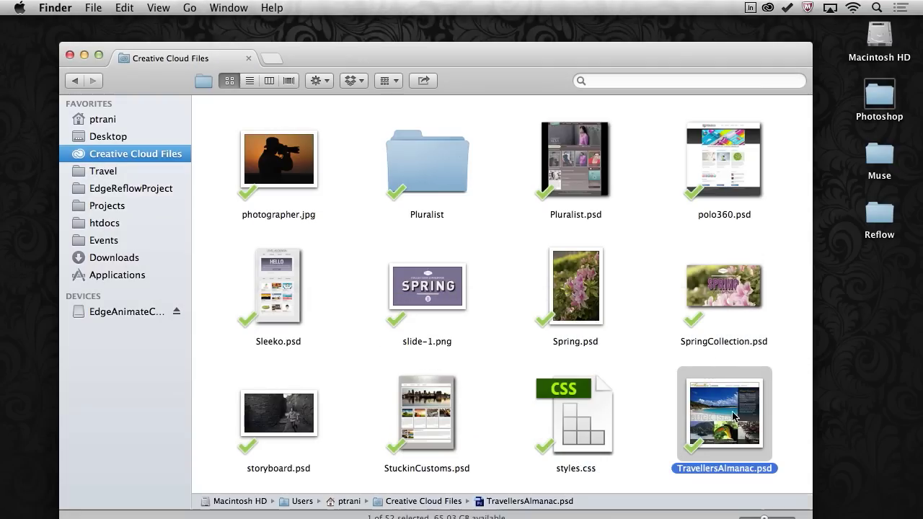
double_click(722, 414)
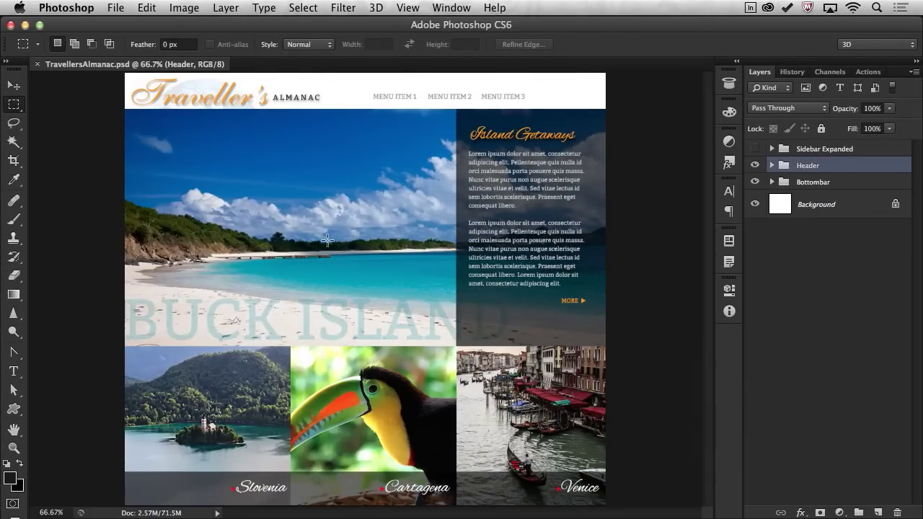
left_click(755, 149)
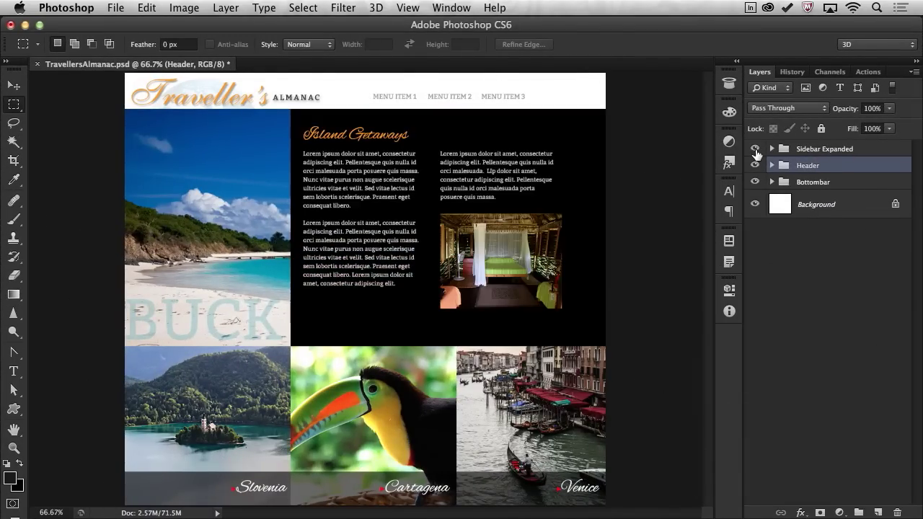
left_click(755, 149)
left_click(755, 149)
left_click(755, 149)
left_click(755, 150)
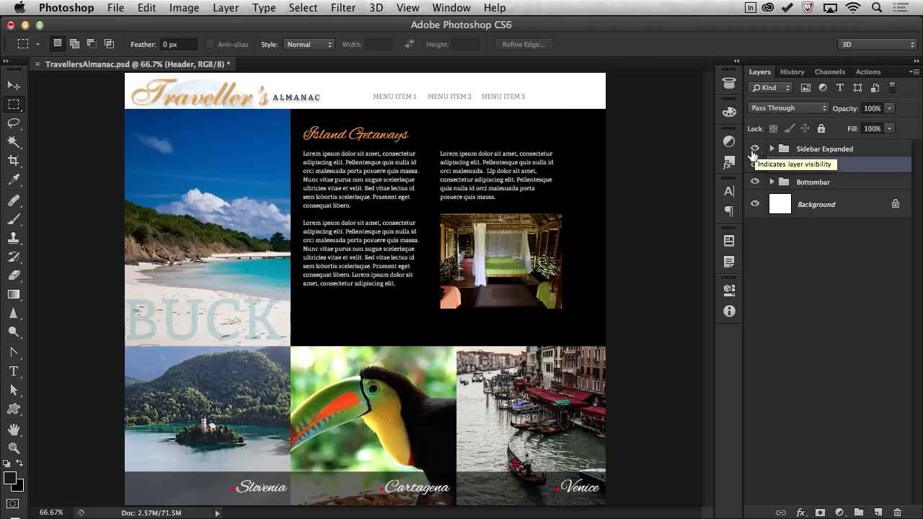
Recolour the Traveller's title text to red ff0000.
left_click(14, 373)
left_click(169, 101)
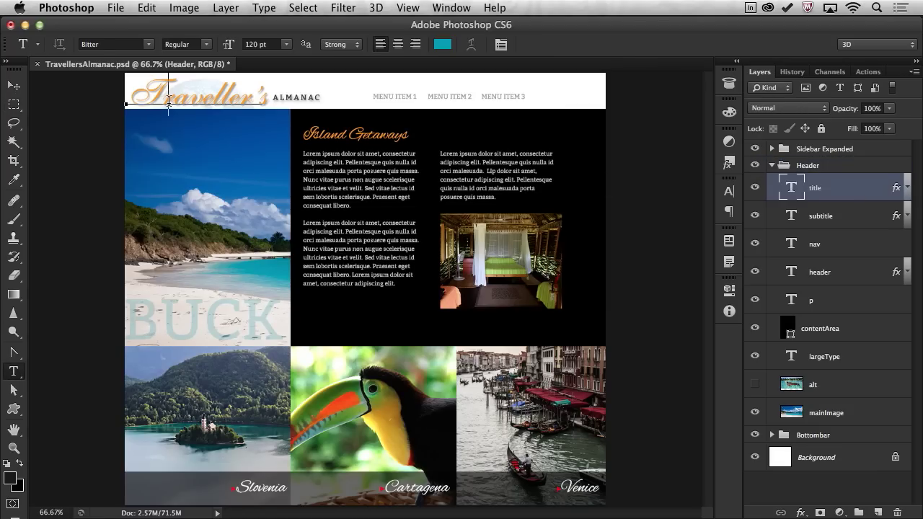
key("ctrl+a")
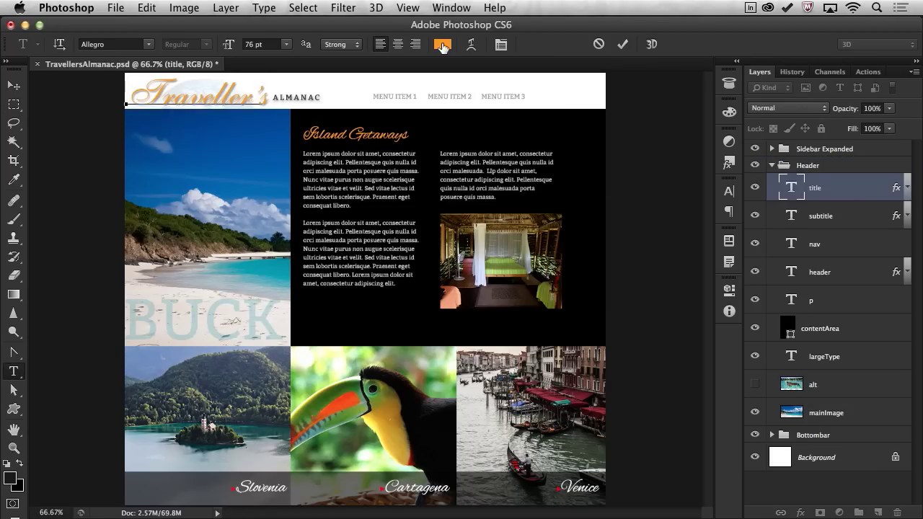
key("ctrl+h")
left_click(442, 44)
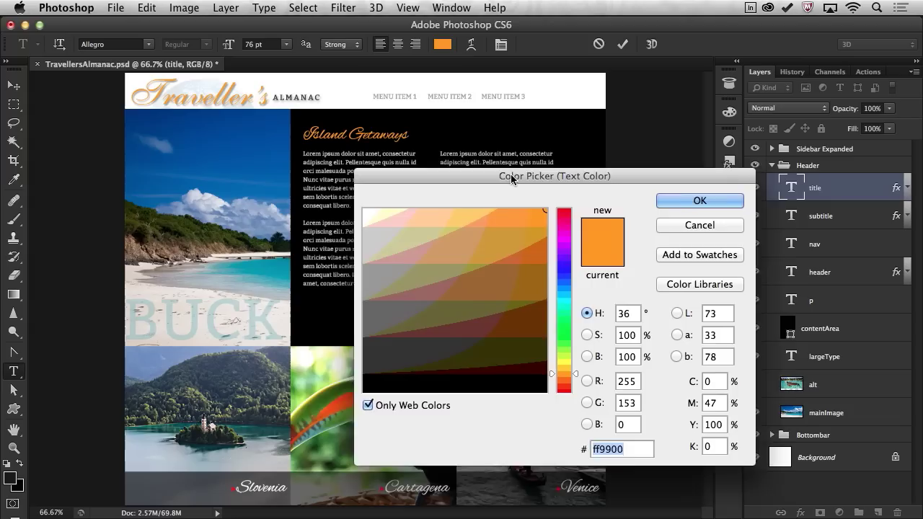
left_click_drag(587, 258, 589, 216)
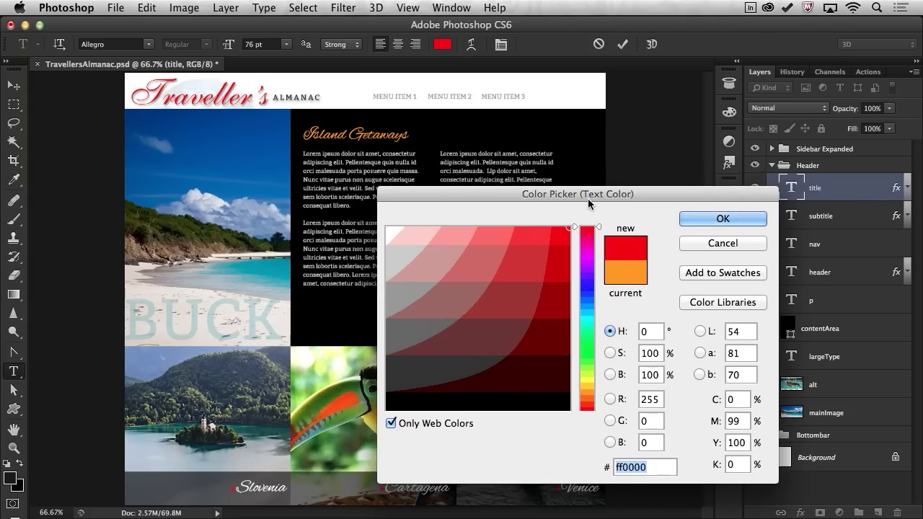
key("Return")
left_click(14, 107)
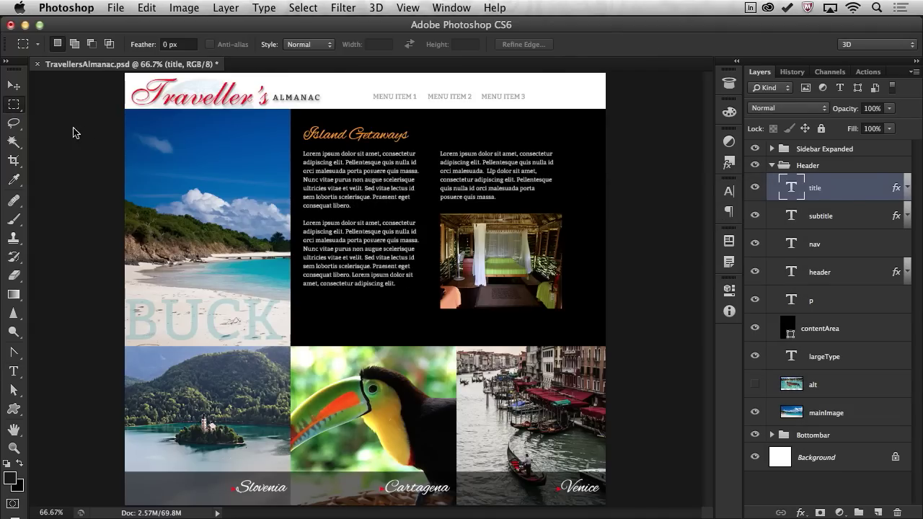
Recolour the Island Getaways heading to ff0000 and hide the Sidebar Expanded group.
left_click(13, 372)
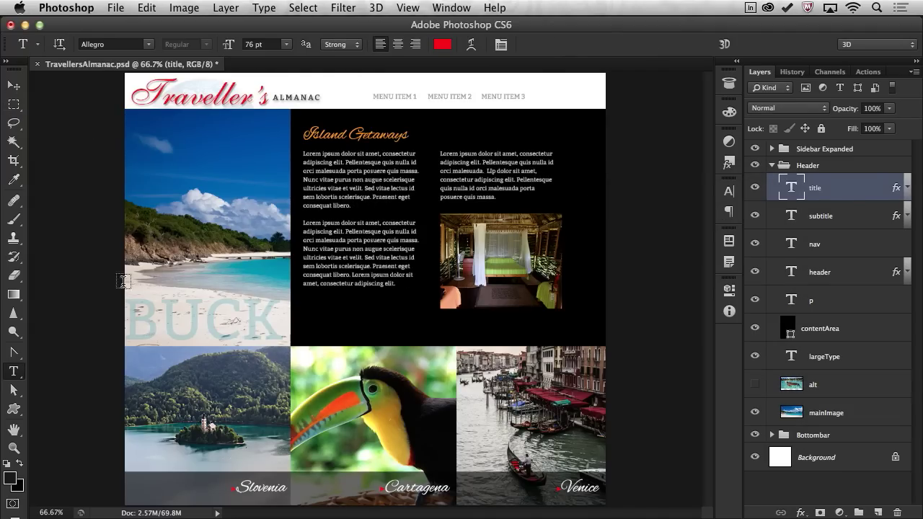
left_click(330, 135)
key("super+a")
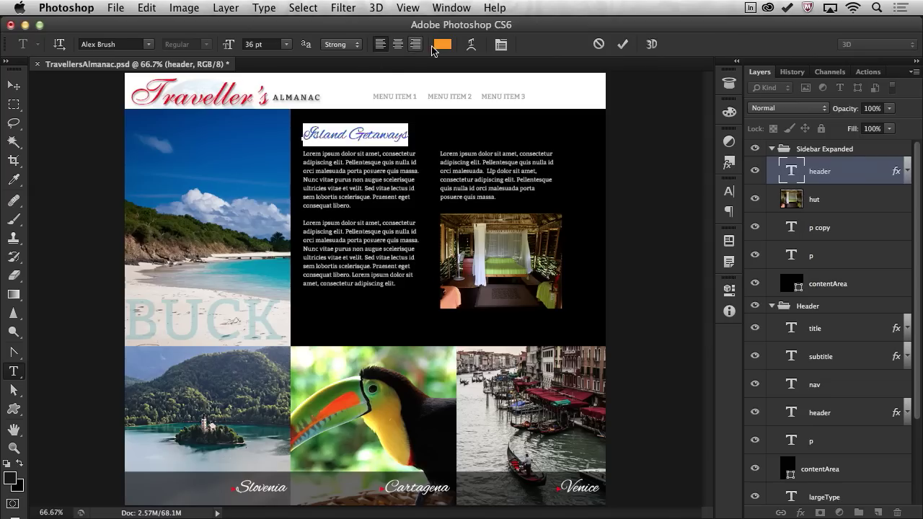
left_click(442, 44)
left_click(446, 305)
type("ff0000")
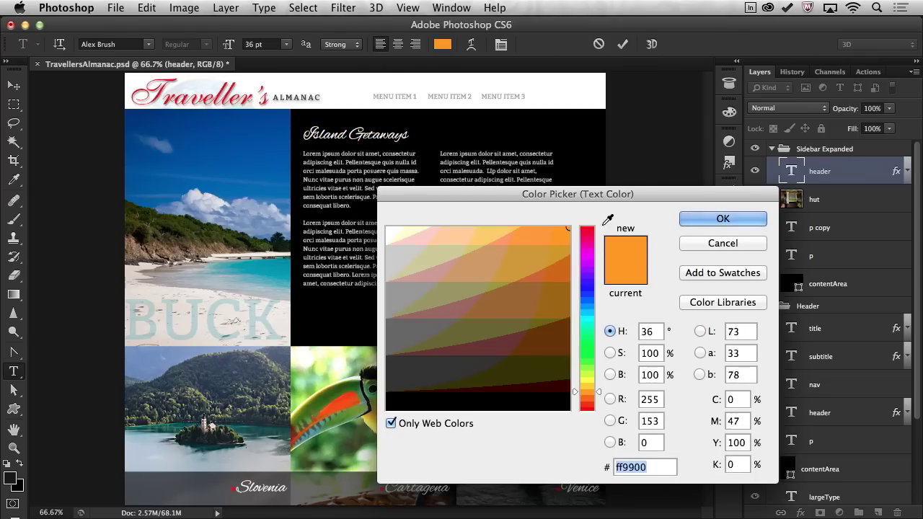
key("Return")
left_click(13, 104)
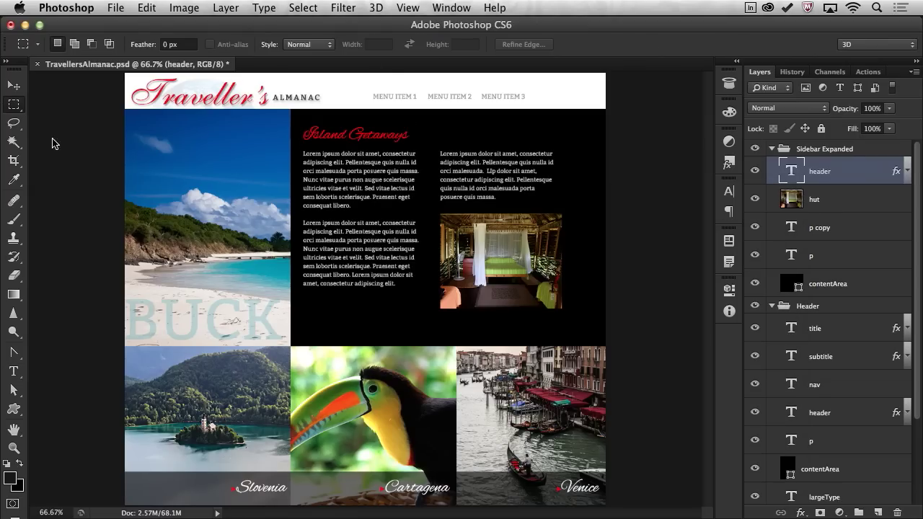
left_click(772, 149)
left_click(755, 150)
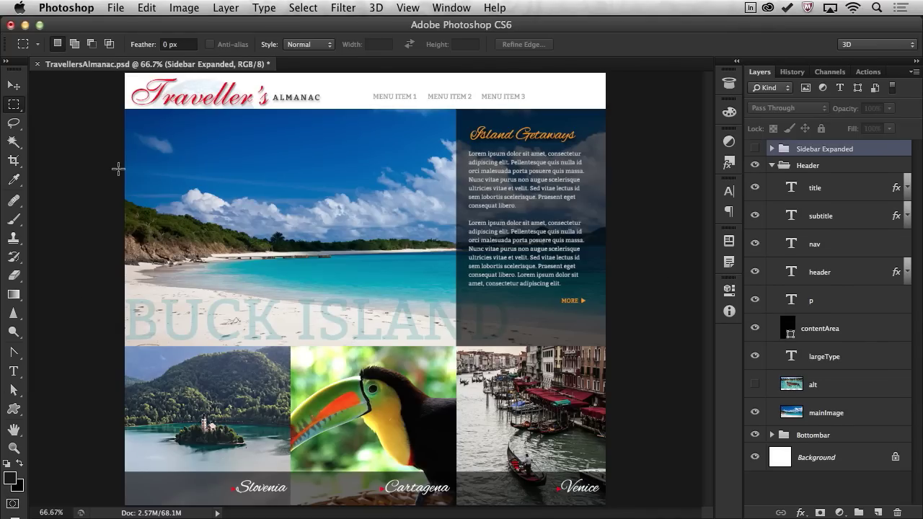
Save the document, minimise Photoshop, and minimise the Creative Cloud Files Finder window.
key("super+s")
left_click(24, 25)
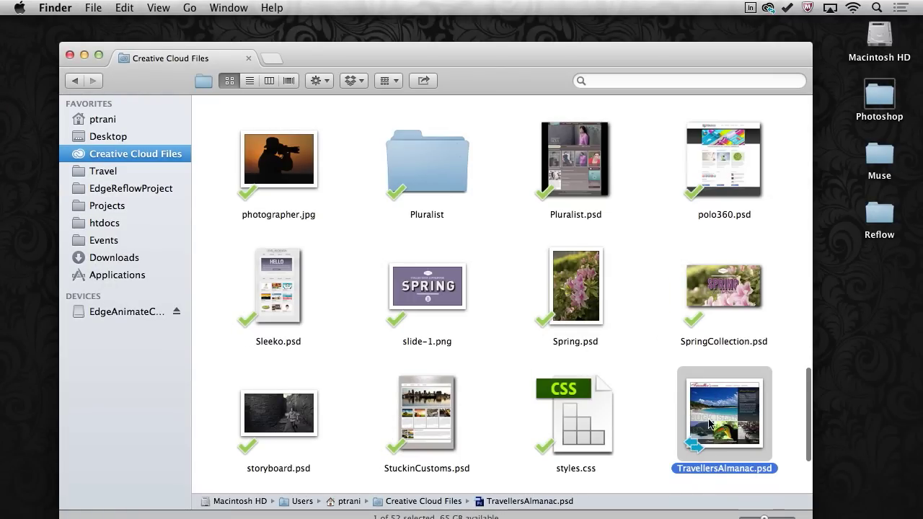
left_click(85, 55)
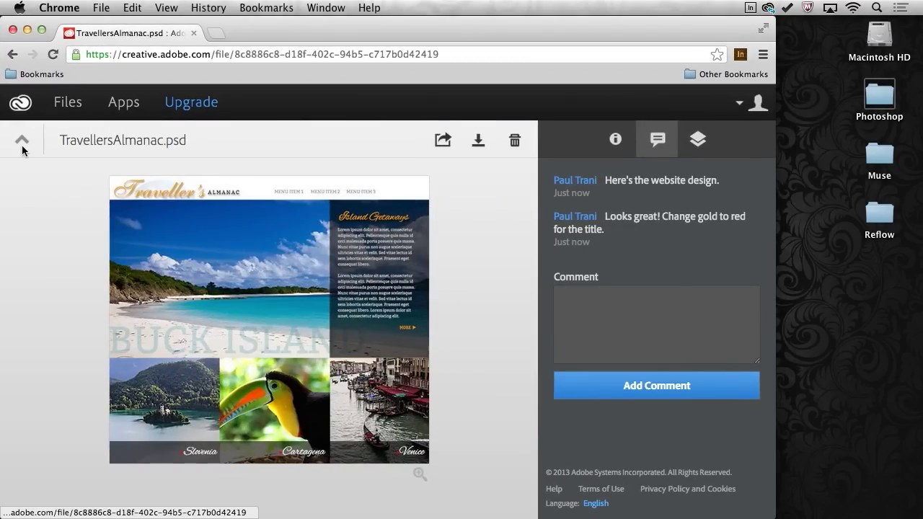
Reload the Files list and open TravellersAlmanac.psd's detail page.
left_click(21, 141)
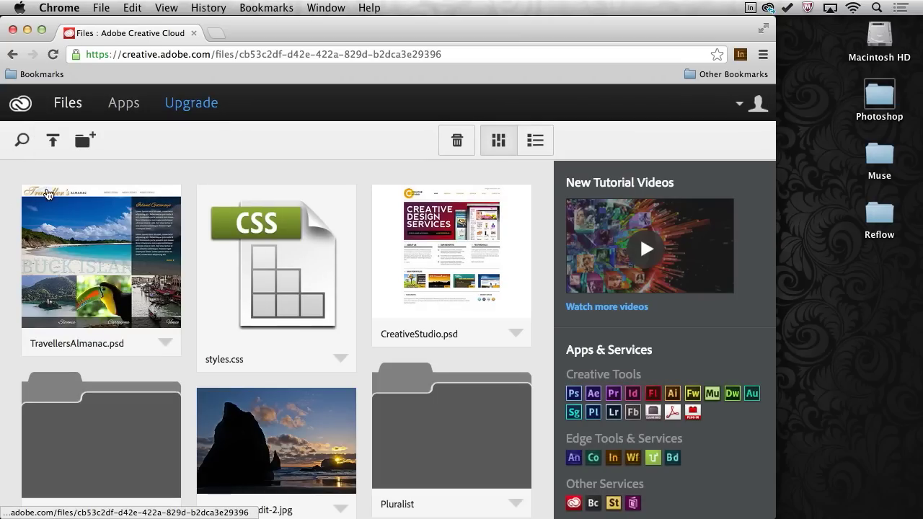
left_click(49, 57)
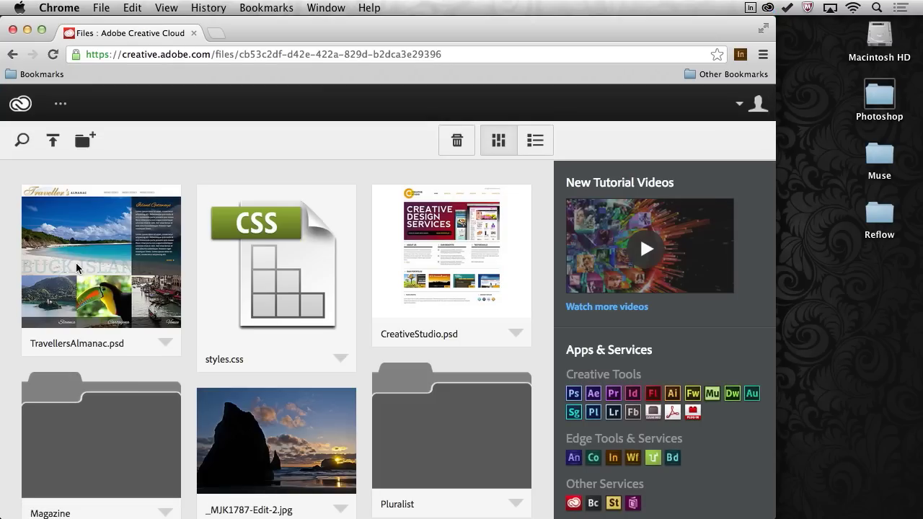
left_click(137, 225)
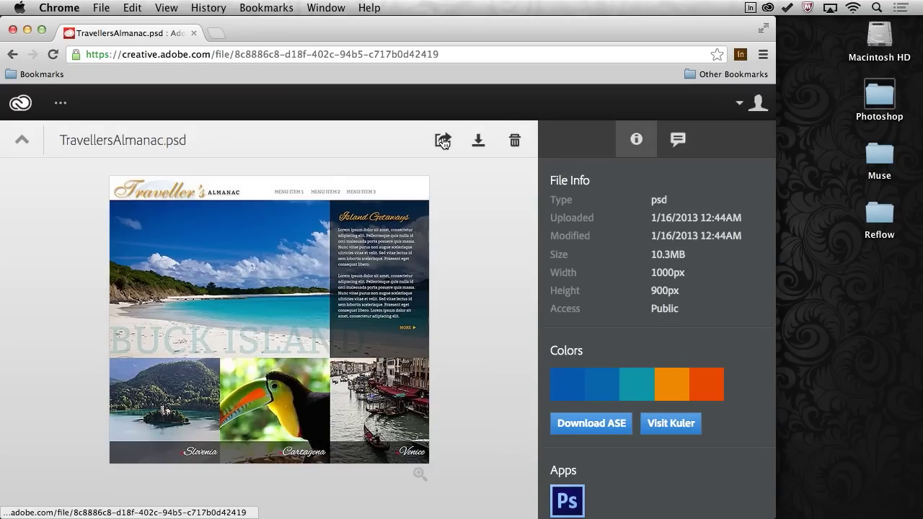
Check its sharing options and comments, return to Files, and minimise Chrome.
left_click(443, 142)
left_click(525, 166)
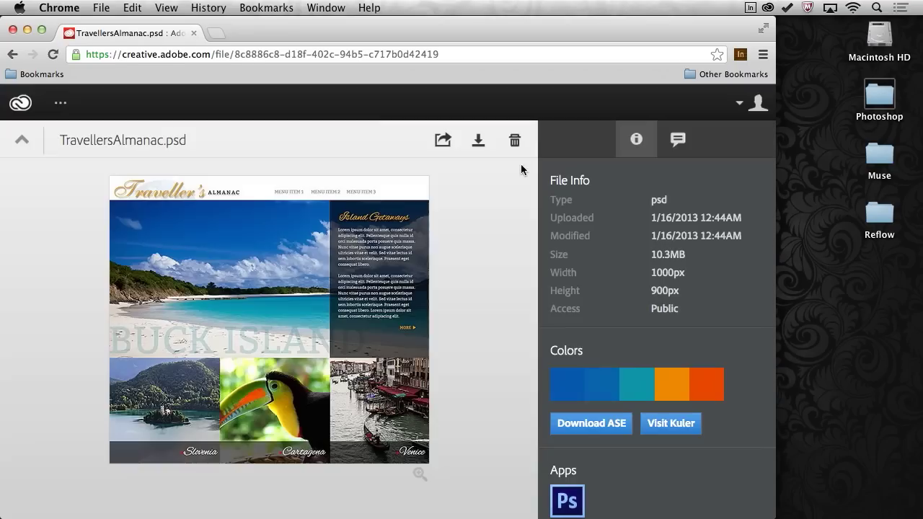
left_click(677, 139)
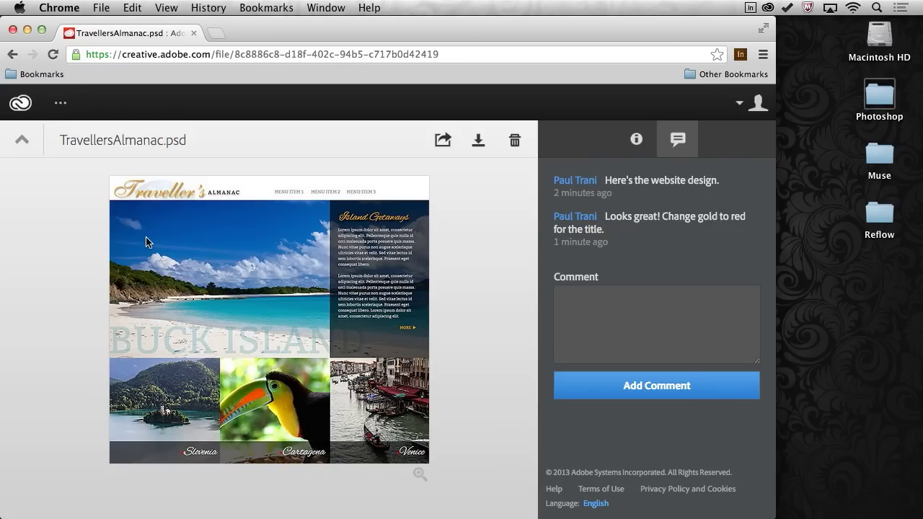
left_click(20, 144)
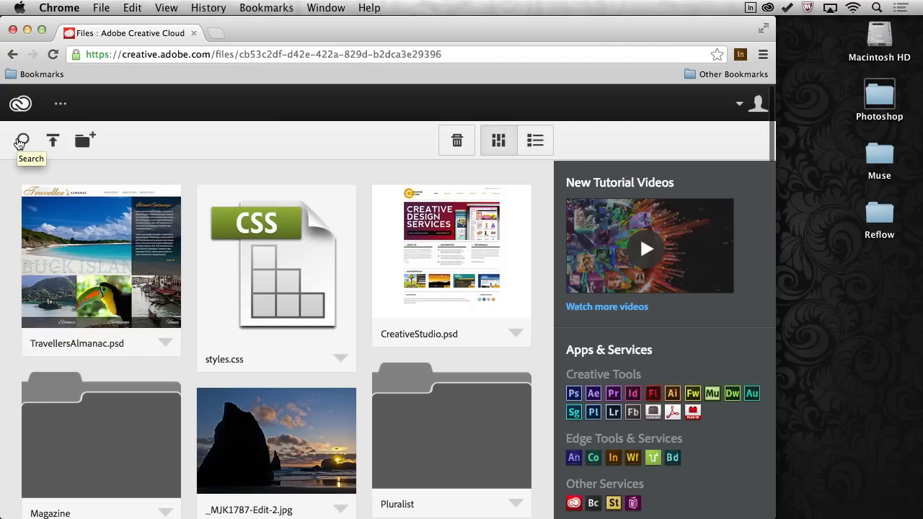
left_click(28, 29)
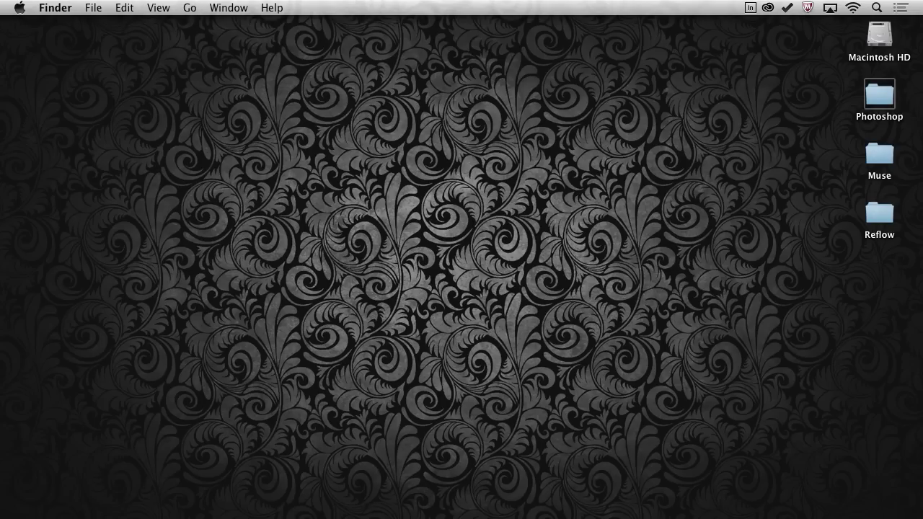
Back in Photoshop, select the Header layer group and outline the header strip area.
key("super+Tab")
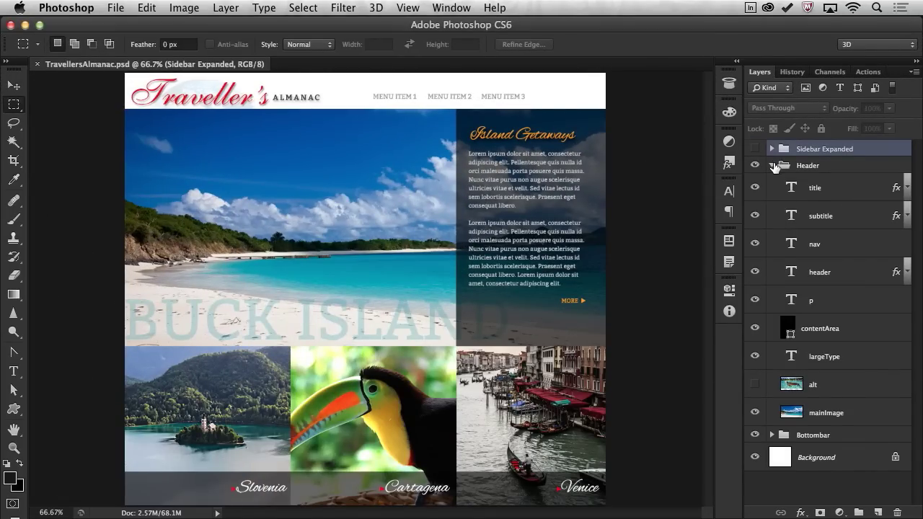
left_click(772, 166)
left_click(812, 167)
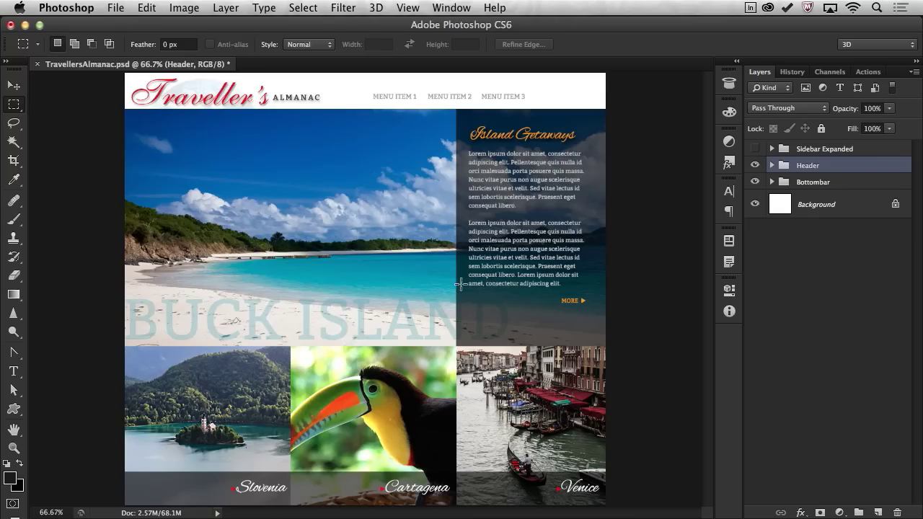
left_click_drag(126, 73, 353, 109)
left_click(328, 214)
Select the title layer inside the Header group, view it at 100%, and copy its CSS.
left_click(771, 166)
left_click(774, 189)
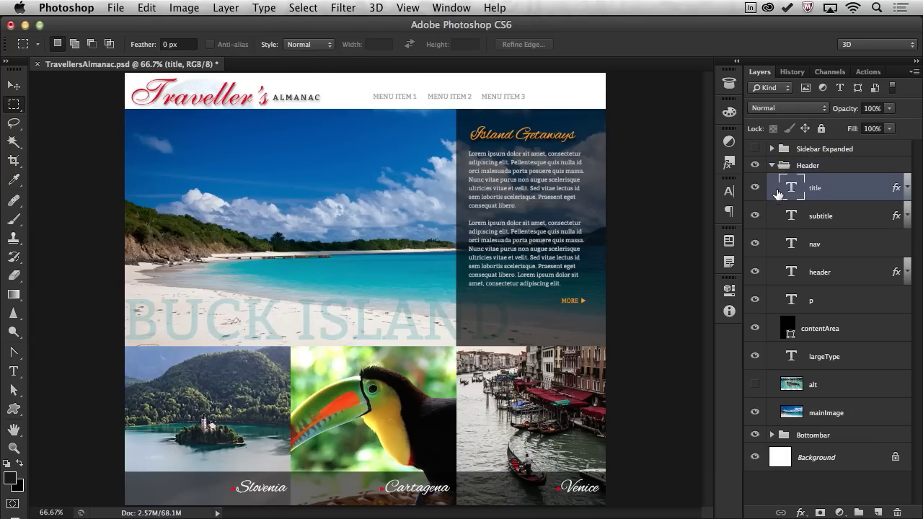
left_click(755, 187)
left_click(755, 187)
key("super+1")
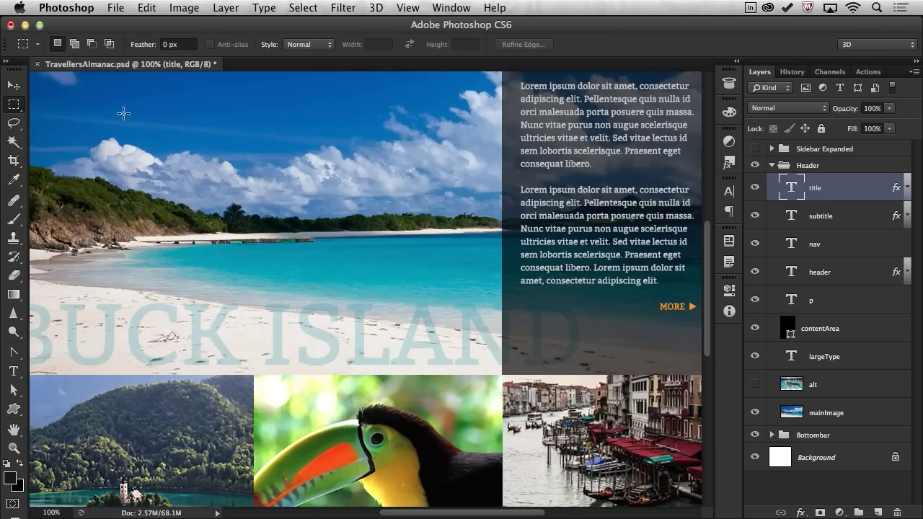
left_click_drag(123, 139, 258, 307)
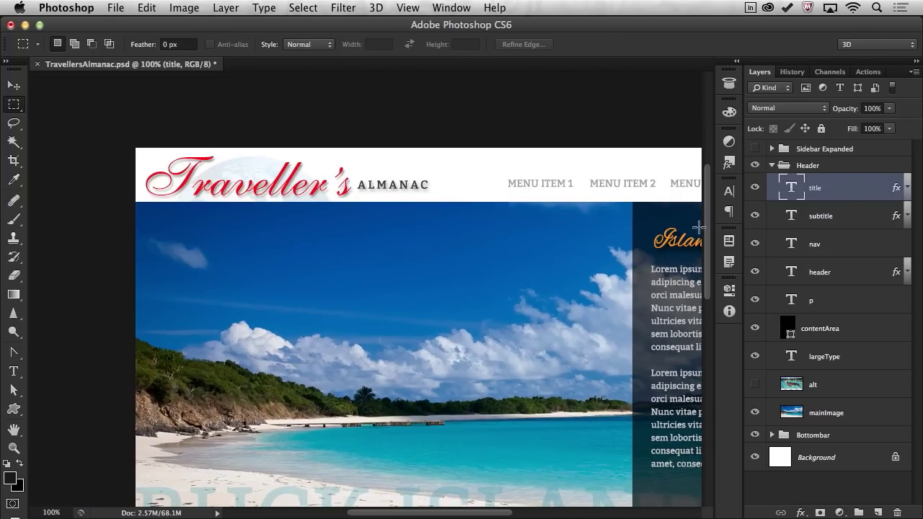
right_click(814, 182)
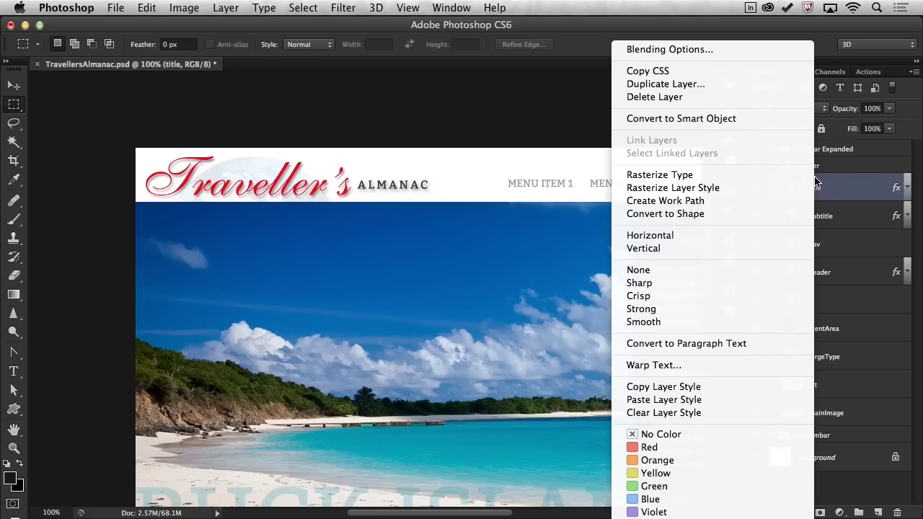
left_click(730, 76)
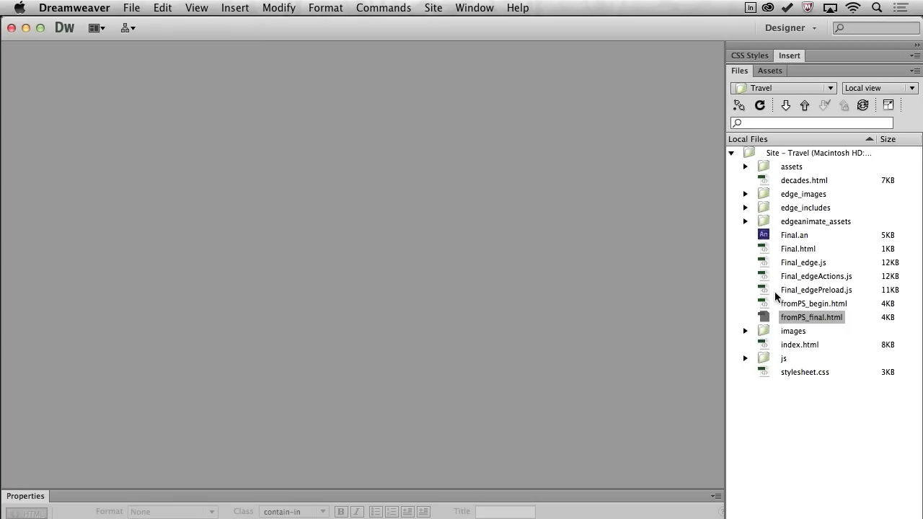
Open fromPS_begin.html and delete the existing CSS rules from its style block.
double_click(760, 303)
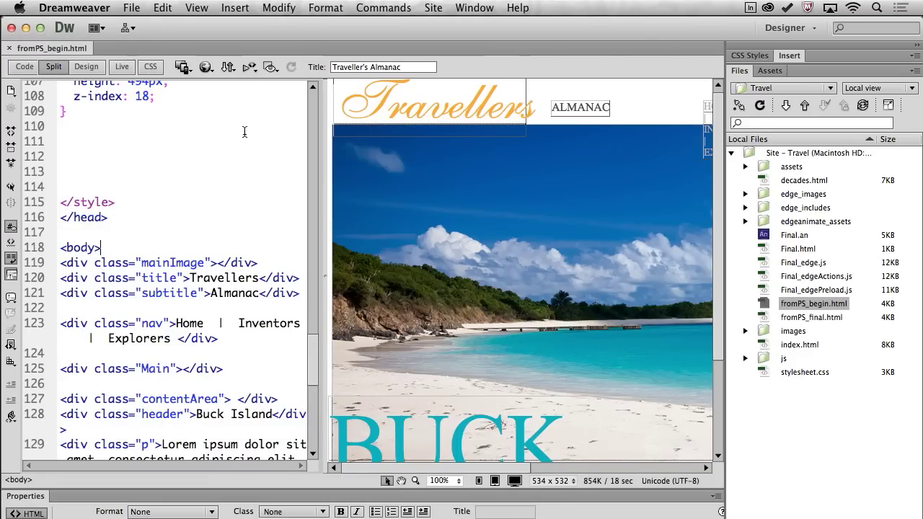
left_click_drag(99, 167, 44, 198)
key("Delete")
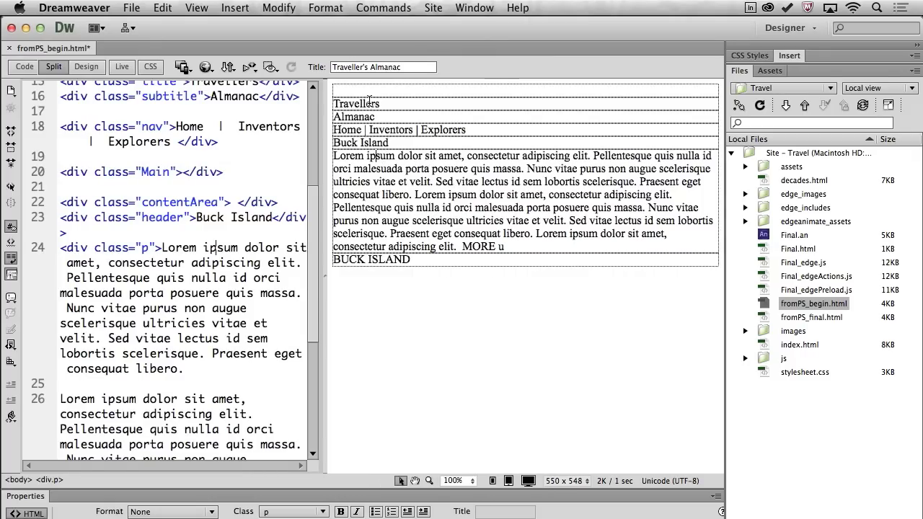
Widen the Code view and place the insertion point on empty line 8 of the style block.
left_click_drag(350, 103, 390, 259)
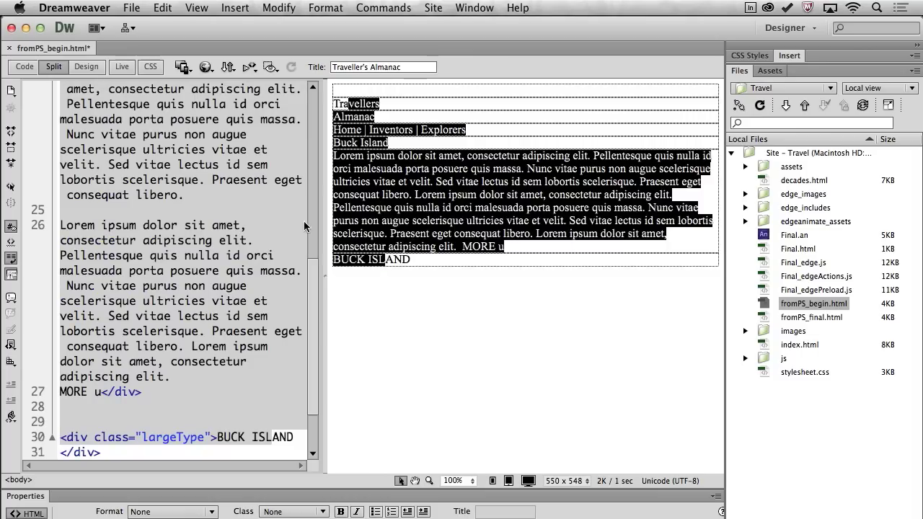
scroll(247, 220, "up", 10)
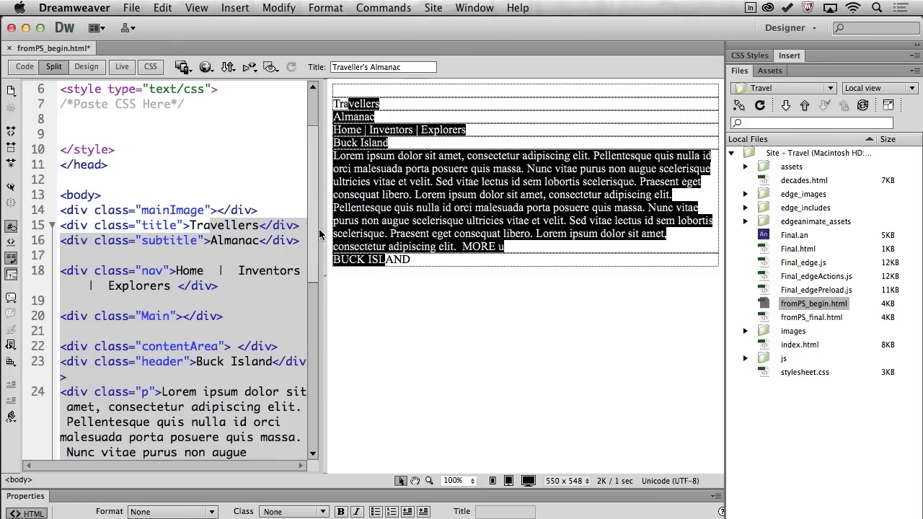
left_click(383, 221)
left_click_drag(327, 160, 442, 103)
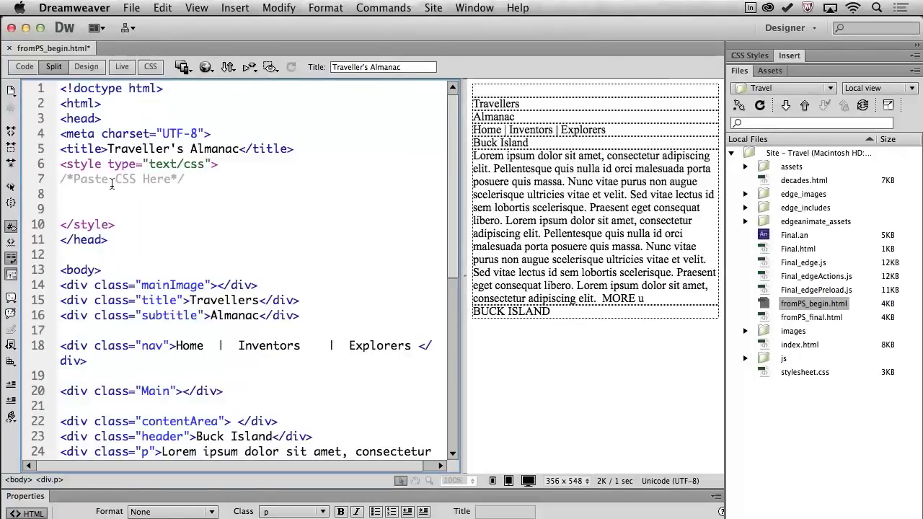
left_click_drag(63, 164, 116, 225)
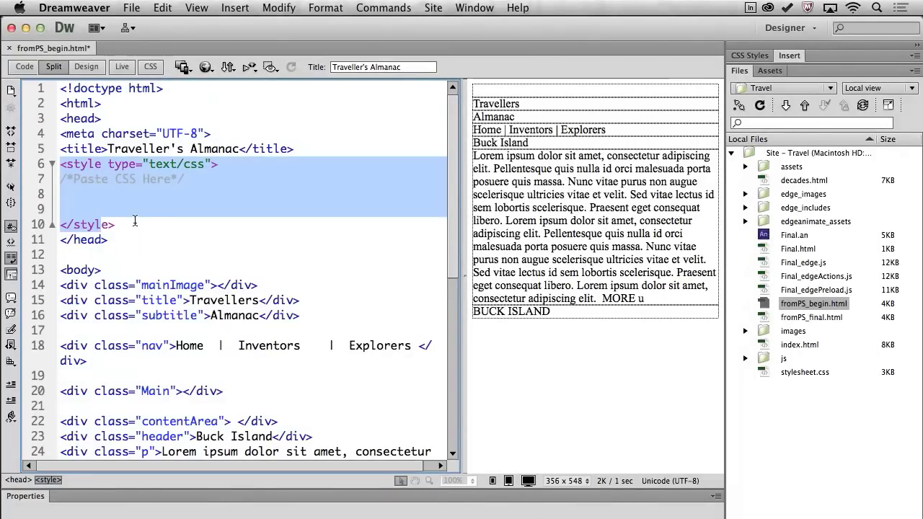
left_click(136, 222)
left_click(75, 193)
Paste the .title rule on line 8 and check the title class on the Travellers div.
key("super+v")
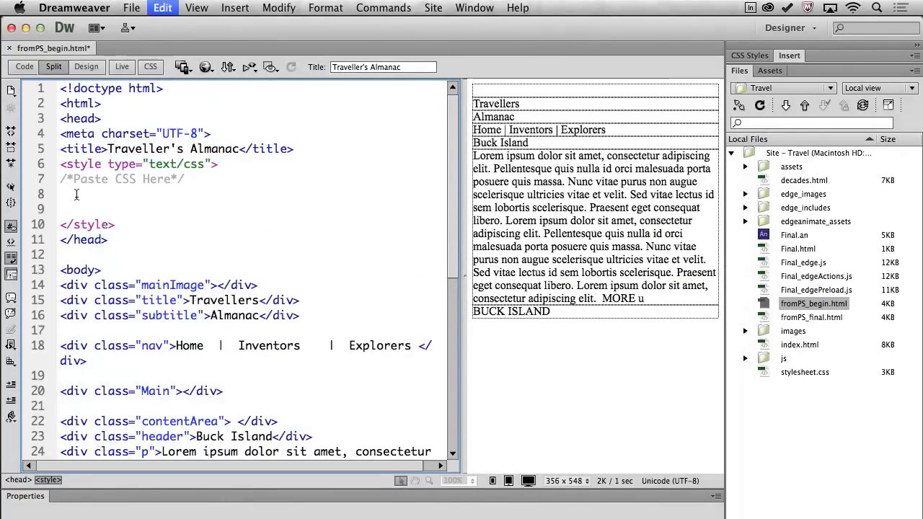
left_click_drag(60, 193, 89, 380)
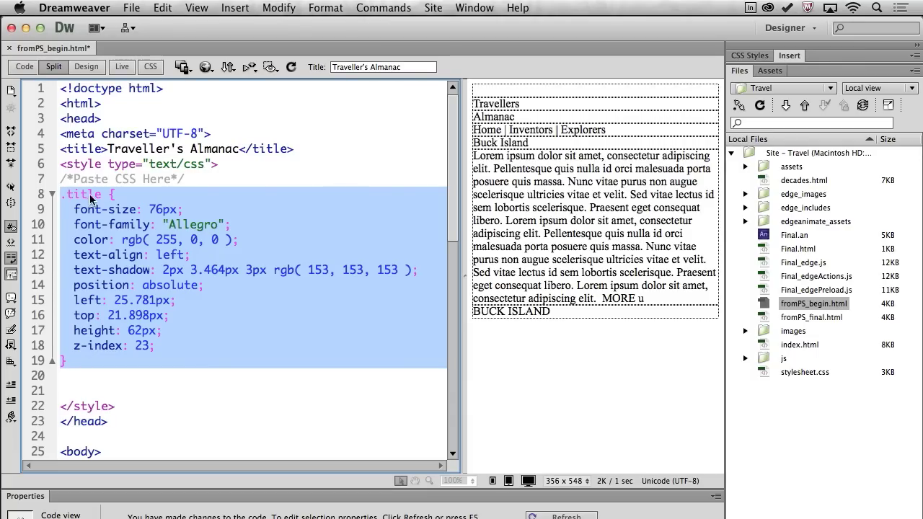
scroll(102, 204, "down", 10)
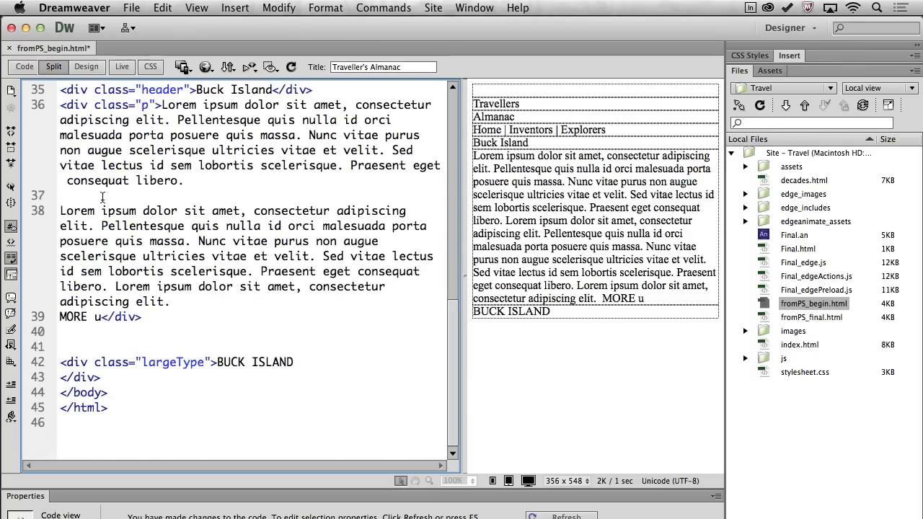
scroll(103, 196, "up", 2)
scroll(103, 196, "up", 3)
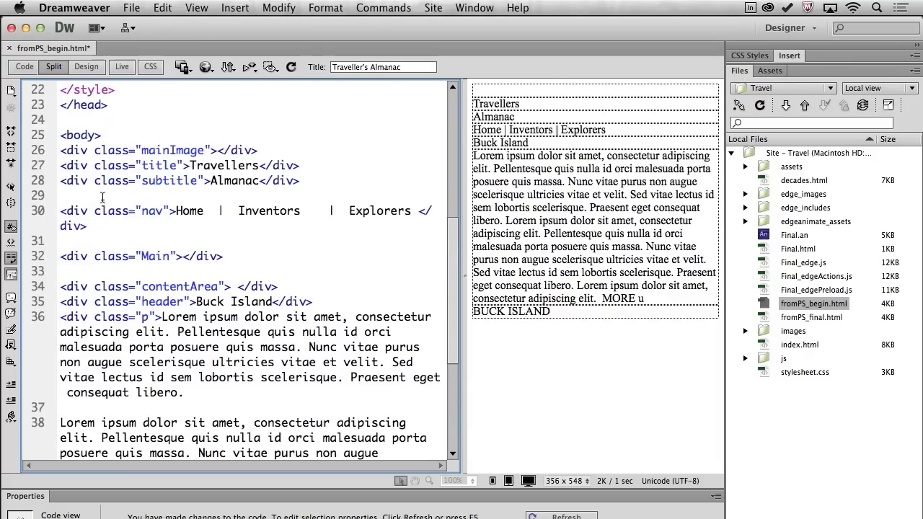
double_click(159, 165)
left_click(193, 165)
left_click_drag(193, 165, 257, 165)
Refresh the design preview and switch to Live view to show the red script Travellers title.
left_click(536, 193)
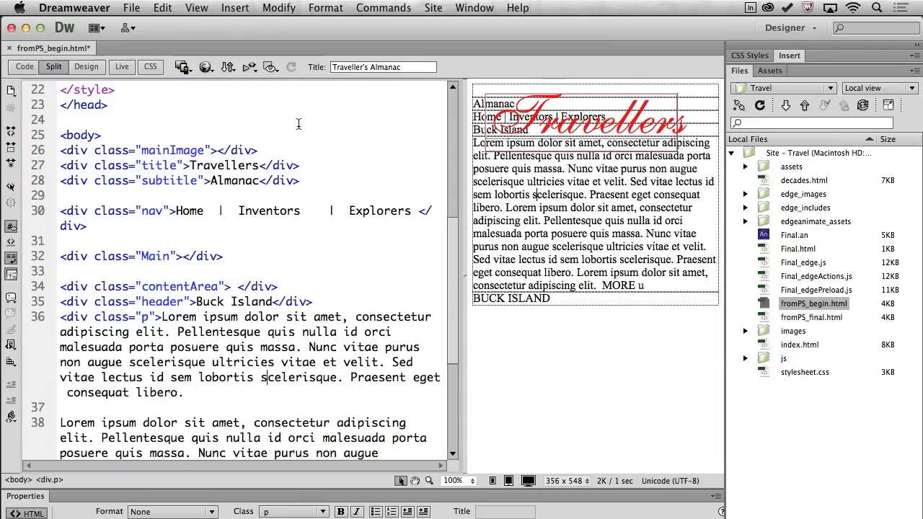
left_click(122, 66)
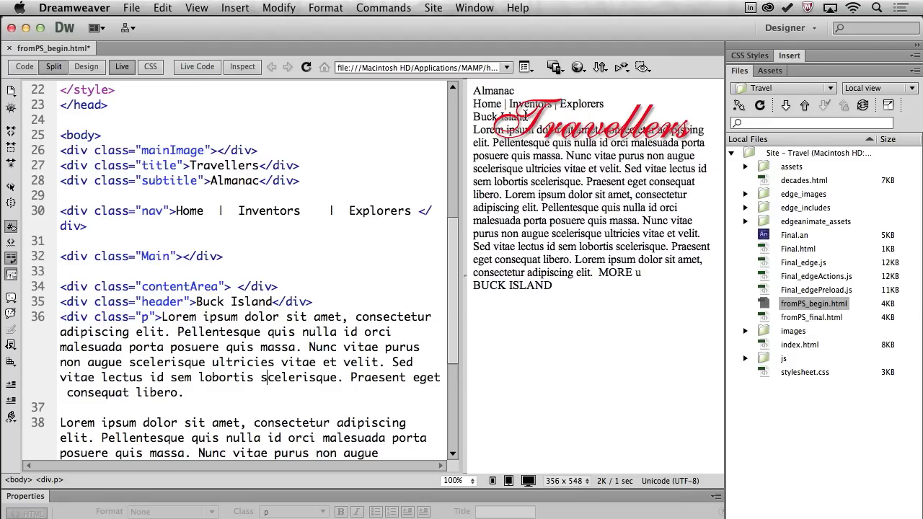
left_click(206, 180)
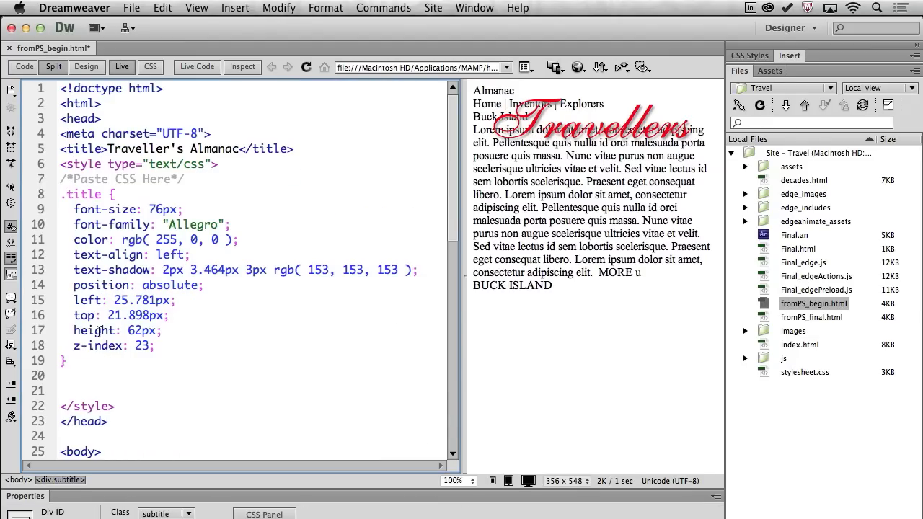
scroll(315, 306, "down", 10)
scroll(124, 171, "up", 5)
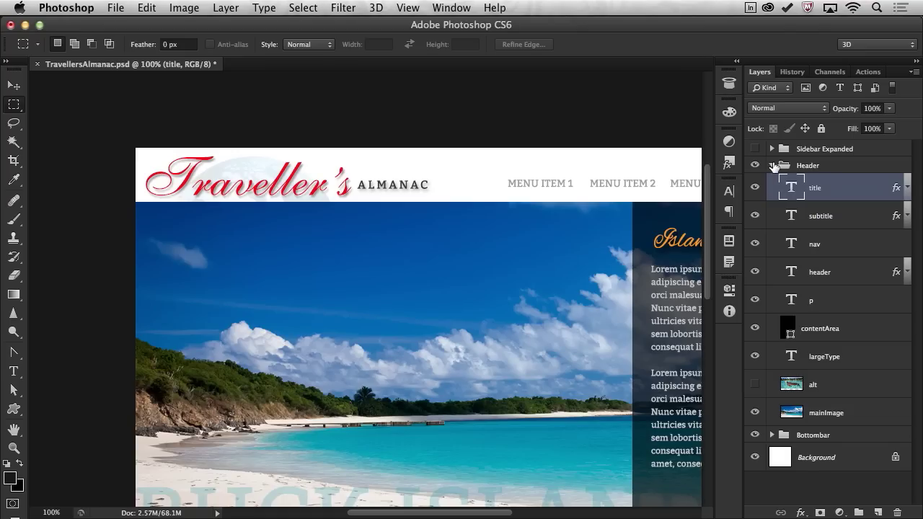
Collapse the Header group, toggle its visibility to check it, then copy the whole group's CSS.
left_click(771, 165)
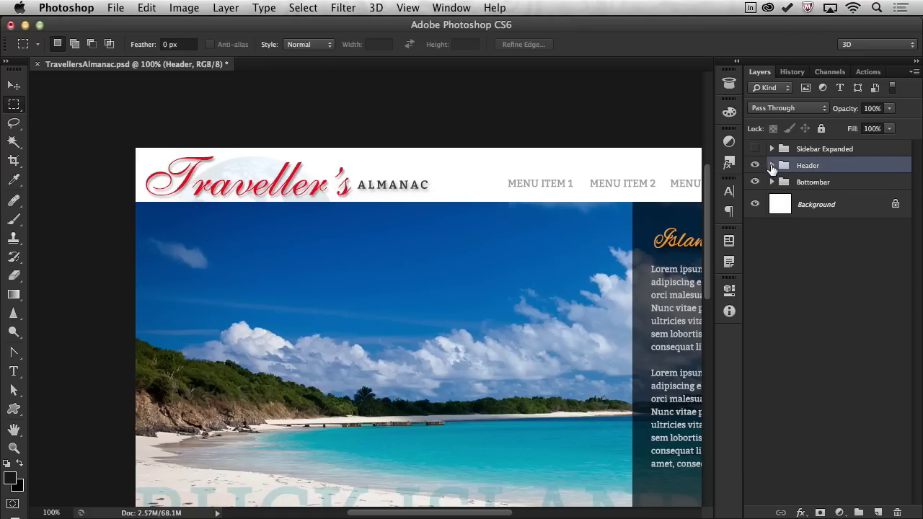
left_click(756, 165)
left_click(756, 165)
left_click(757, 165)
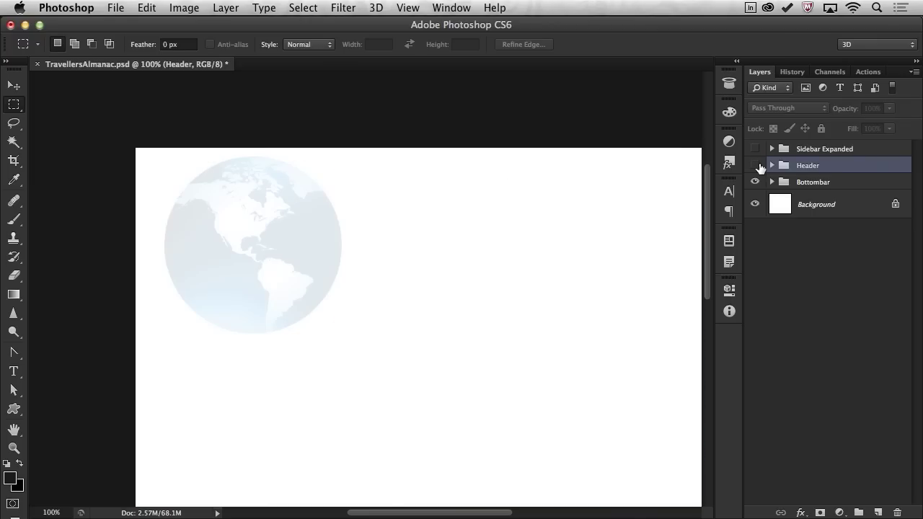
left_click(756, 165)
right_click(832, 169)
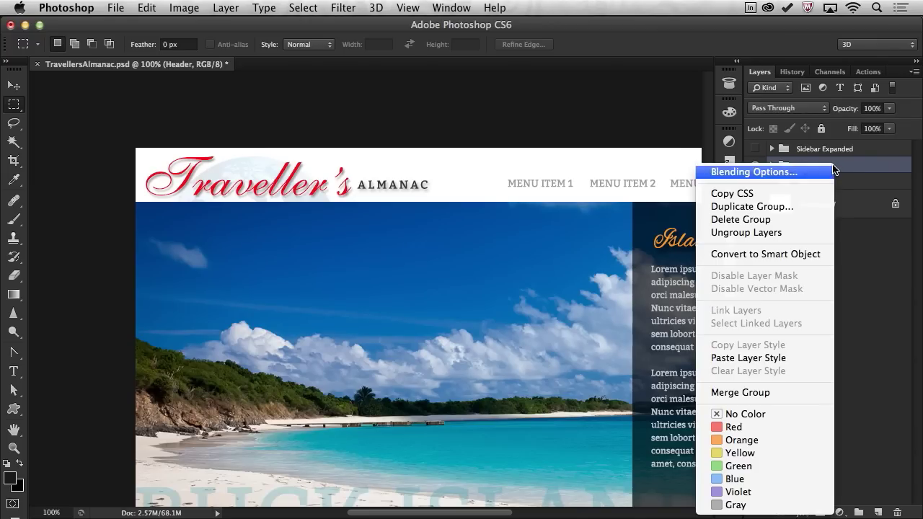
left_click(796, 194)
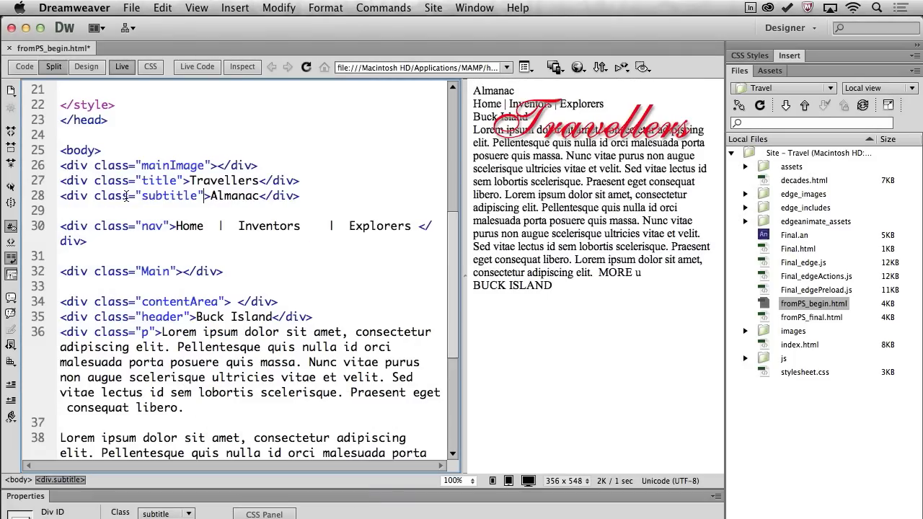
Replace the old .title rule with the pasted Header group CSS.
scroll(121, 209, "up", 3)
left_click_drag(80, 193, 53, 206)
key("BackSpace")
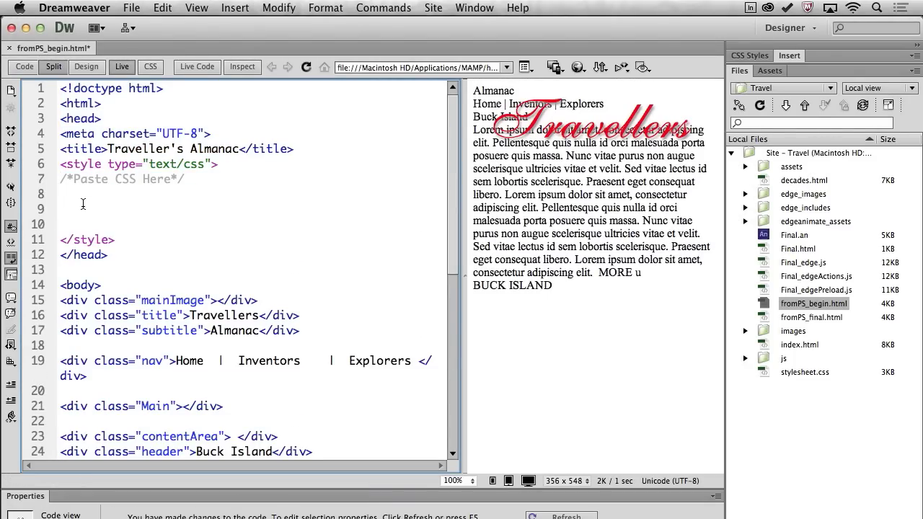
key("super+v")
Refresh the Live view, show the full-width Design preview, and preview the page in Chrome.
scroll(83, 204, "up", 15)
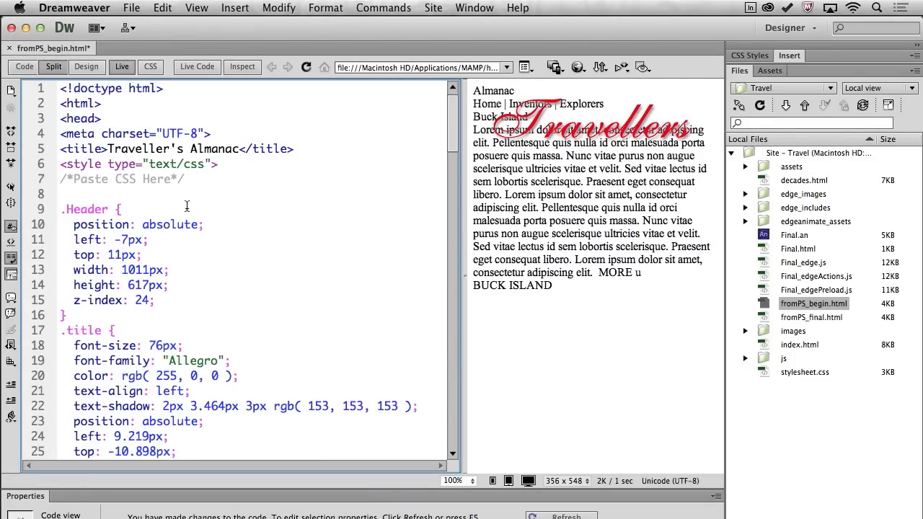
left_click(555, 310)
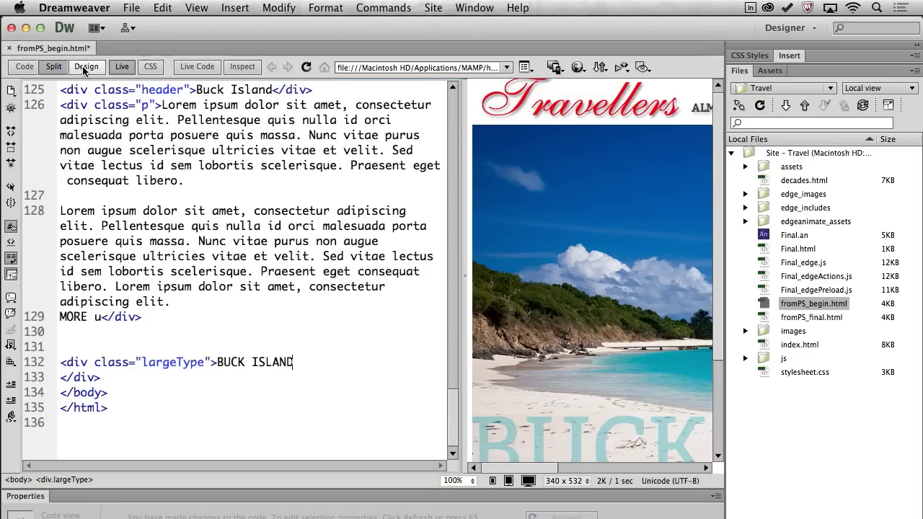
left_click(82, 67)
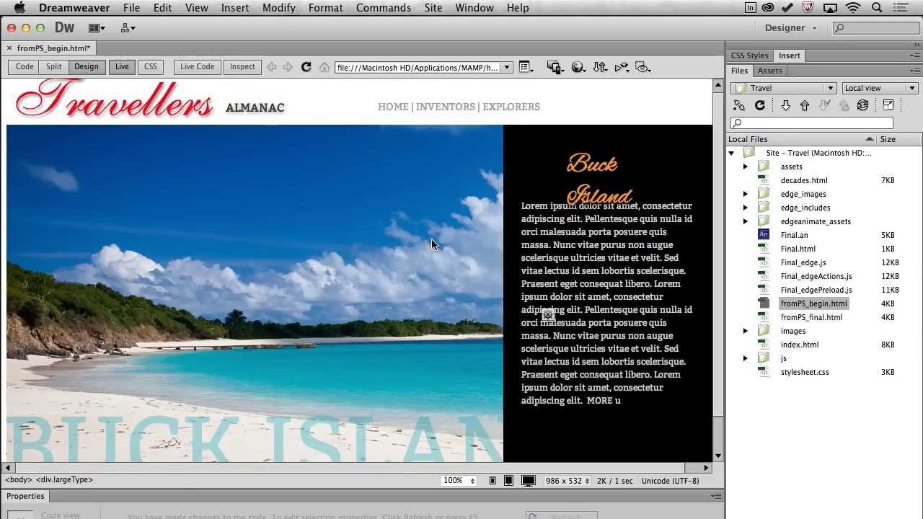
key("alt+F12")
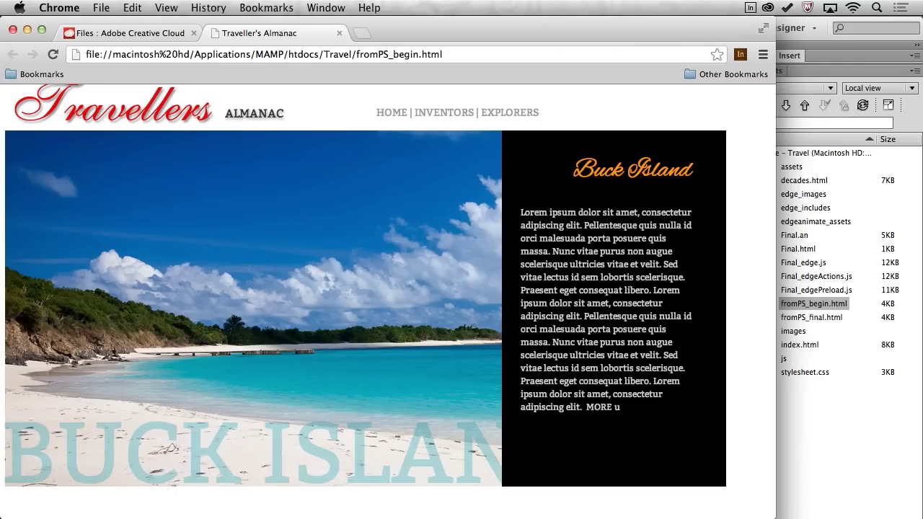
Minimize Chrome and Photoshop to get back to fromPS_begin.html in Dreamweaver.
key("super+m")
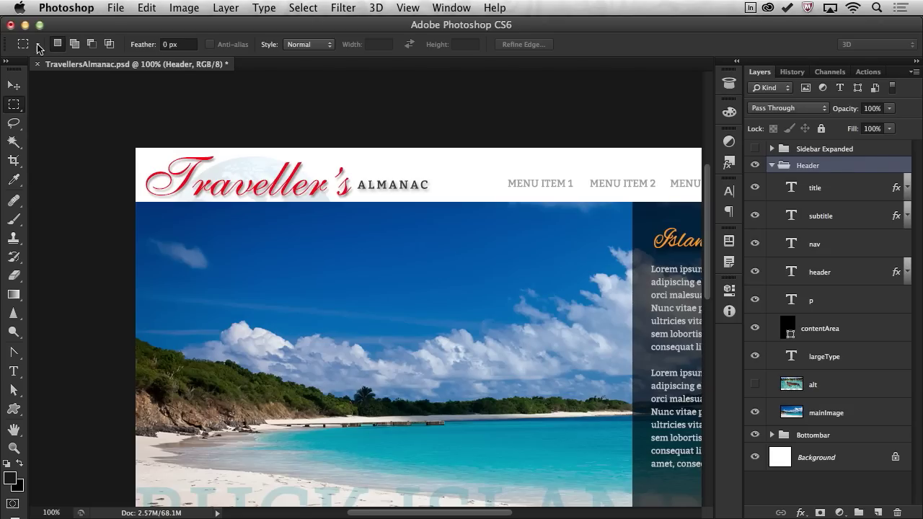
left_click(40, 24)
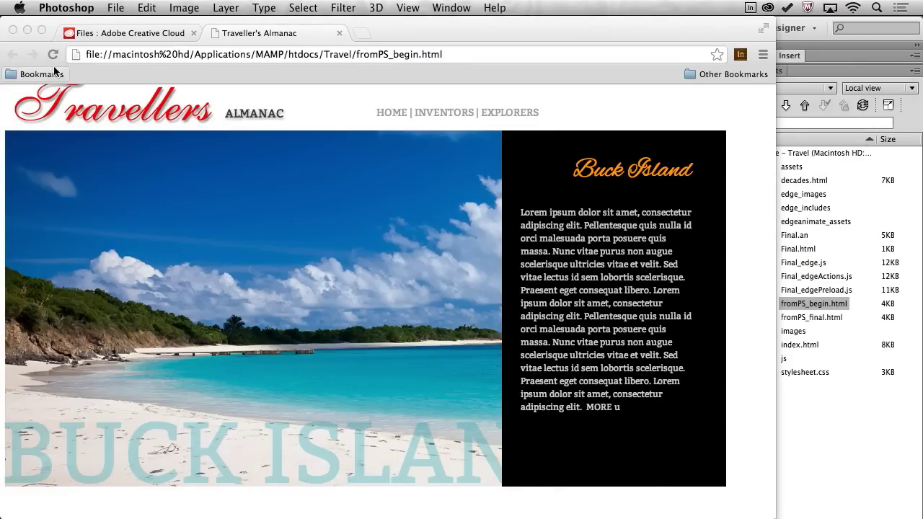
left_click(28, 32)
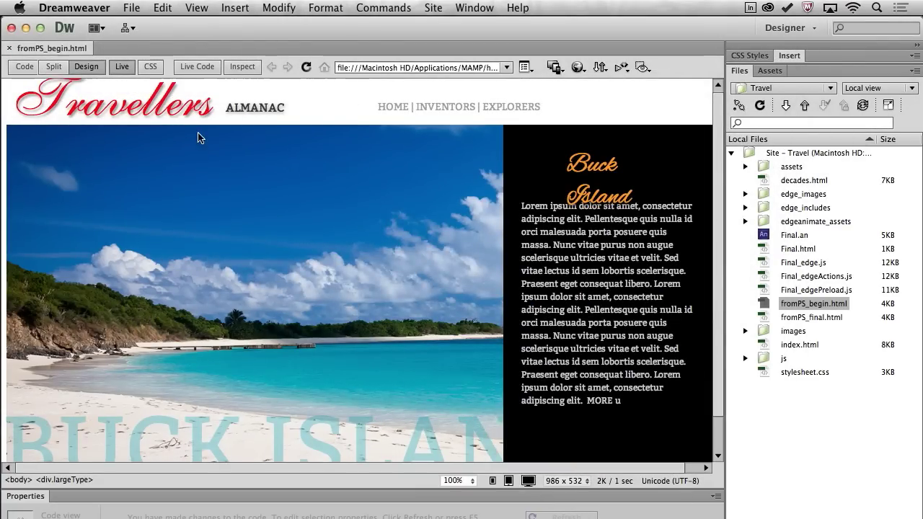
Switch to Split view and review the pasted CSS, highlighting .mainImage's images/mainImage.png background.
left_click(50, 70)
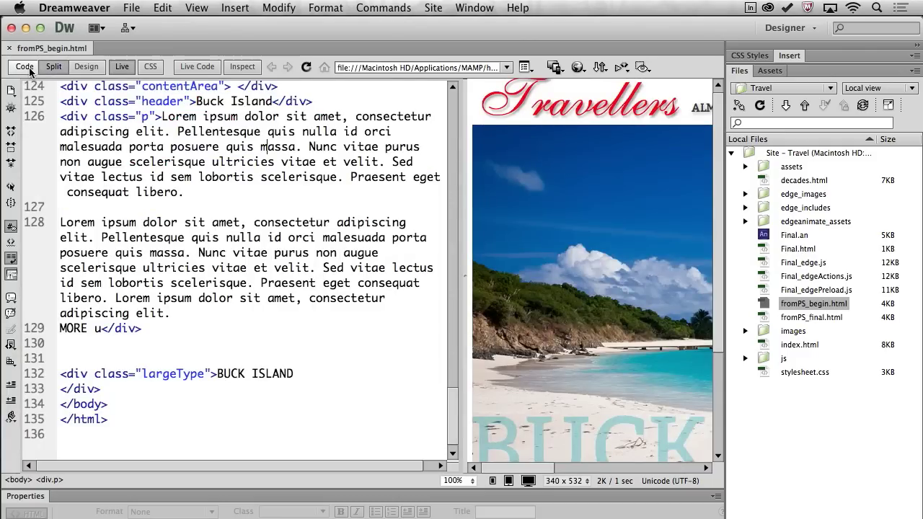
scroll(137, 164, "up", 10)
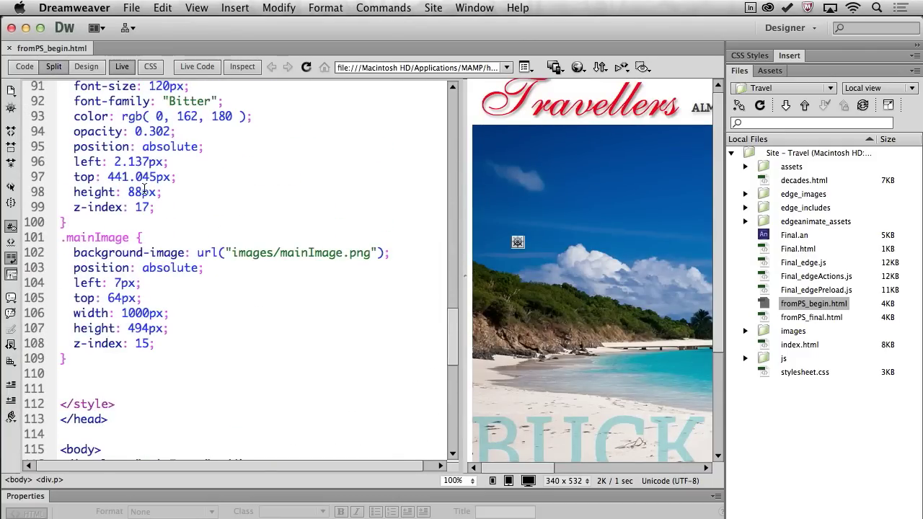
scroll(144, 189, "up", 2)
scroll(243, 321, "down", 2)
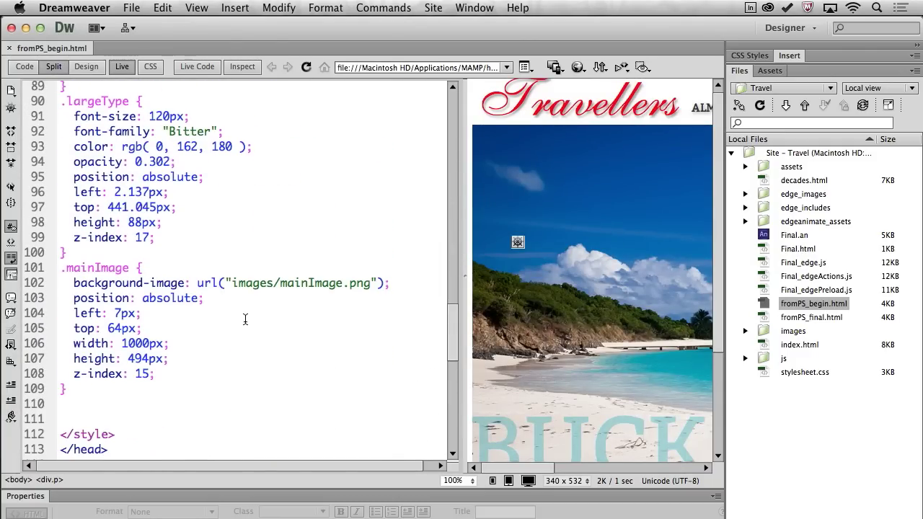
left_click_drag(74, 283, 387, 286)
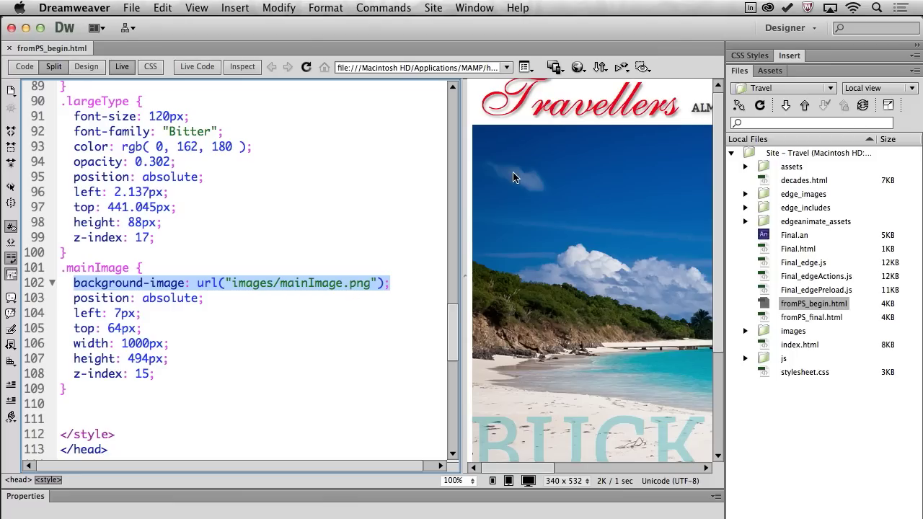
scroll(211, 193, "up", 3)
scroll(210, 194, "up", 4)
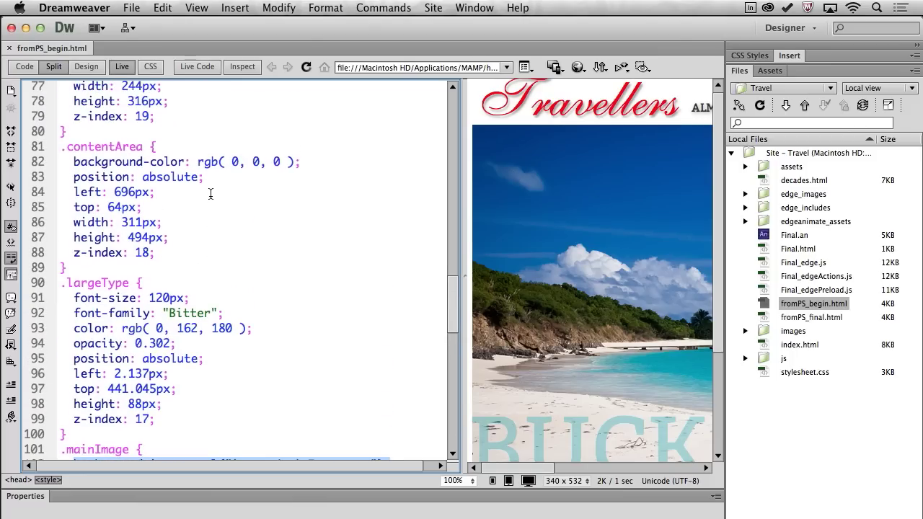
Change the .contentArea background on line 82 to rgba( 0, 0, 0, .5) and preview in Chrome.
left_click(195, 183)
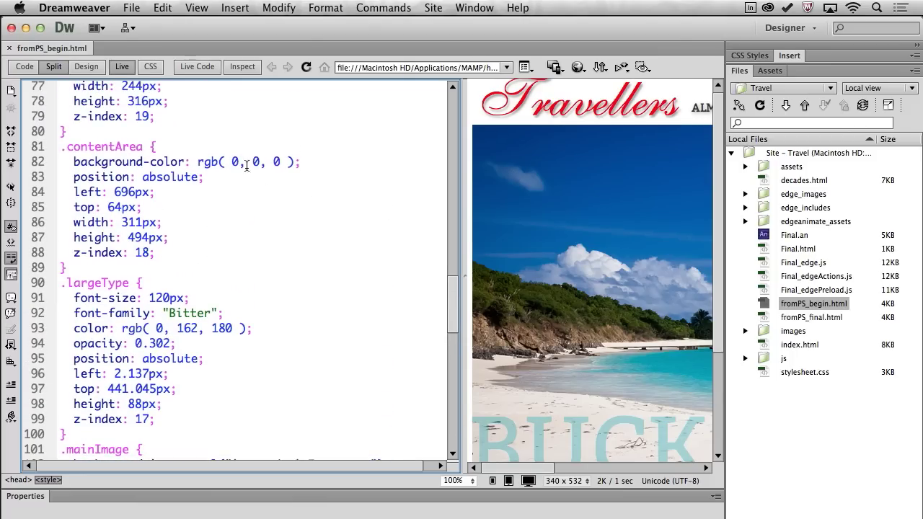
left_click(219, 162)
type("a")
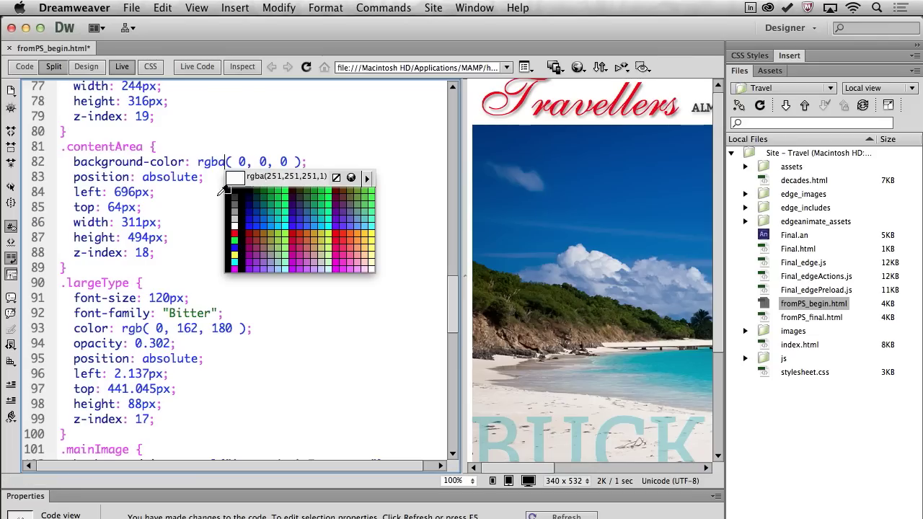
left_click(336, 176)
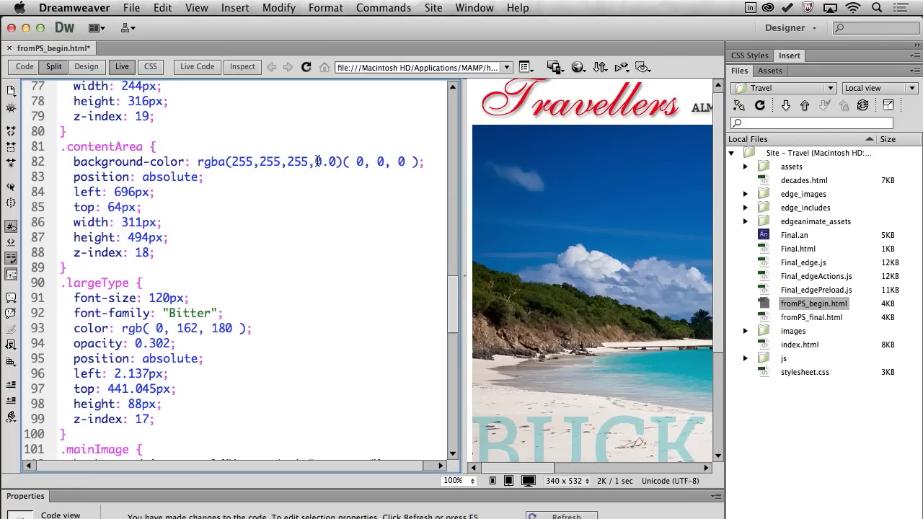
key("shift+Left")
key("shift+Left")
key("shift+Left")
key("shift+Left")
key("shift+Left")
key("shift+Left")
key("shift+Left")
key("shift+Left")
key("shift+Left")
key("shift+Left")
key("shift+Left")
key("shift+Left")
key("shift+Left")
key("shift+Left")
key("shift+Left")
key("shift+Left")
key("shift+Left")
key("BackSpace")
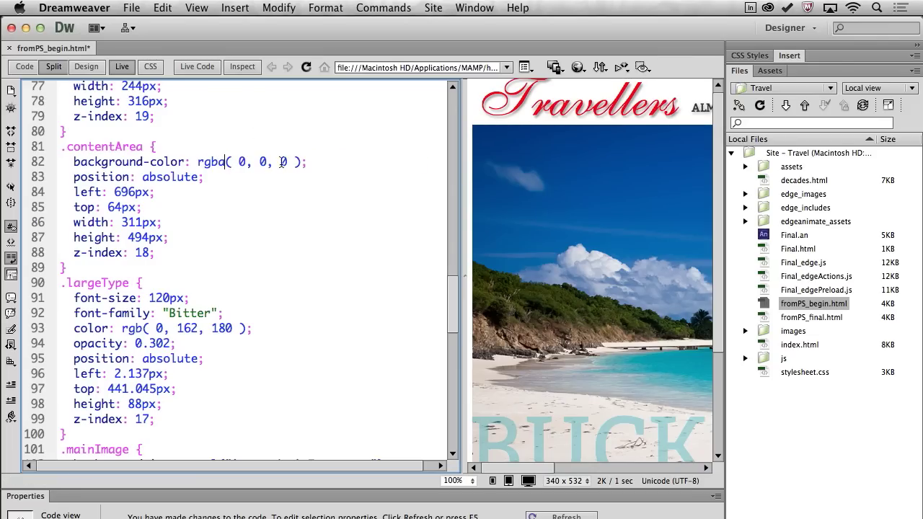
left_click(293, 161)
type(", ")
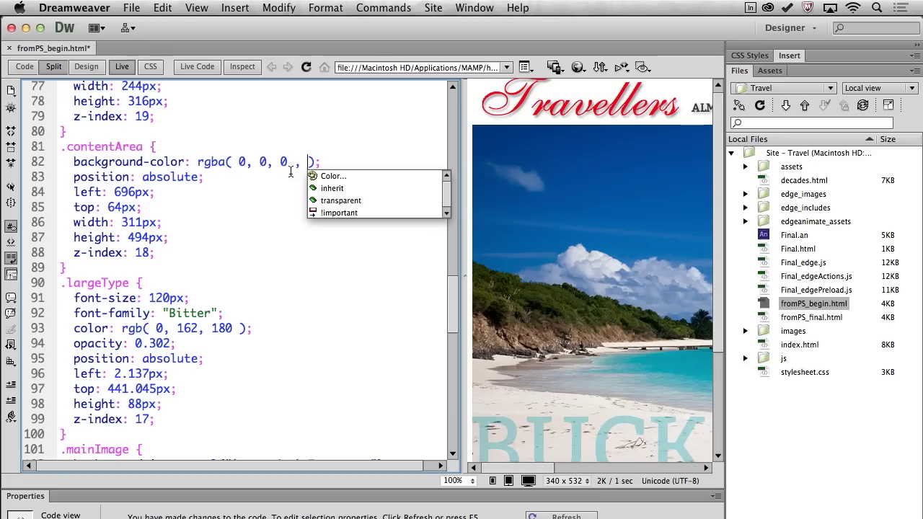
type(".5")
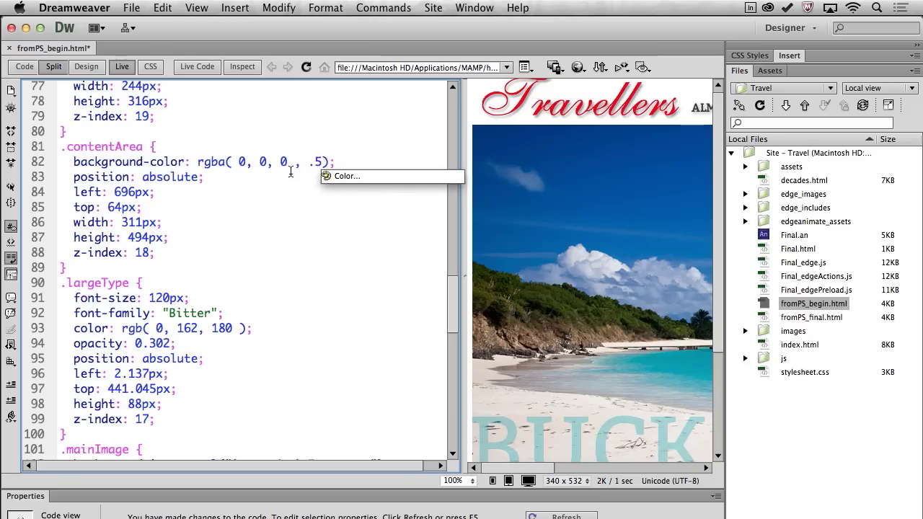
left_click(635, 166)
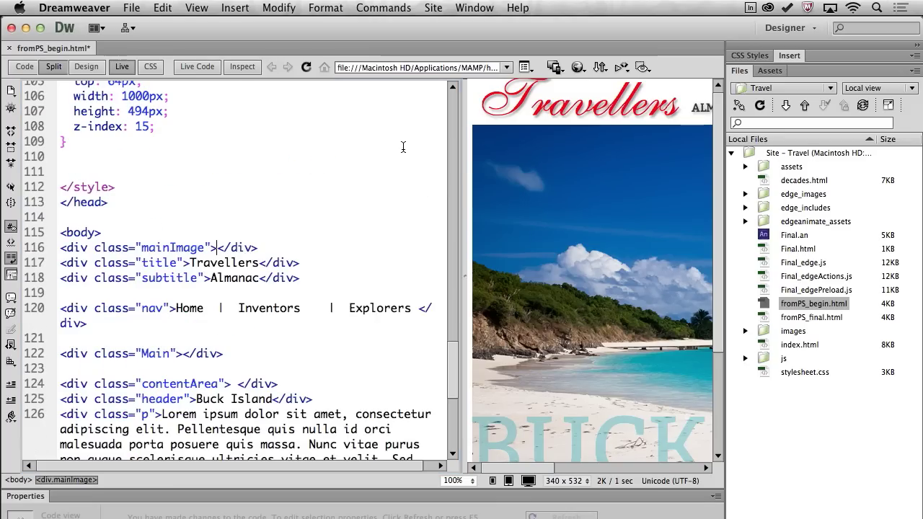
key("alt+F12")
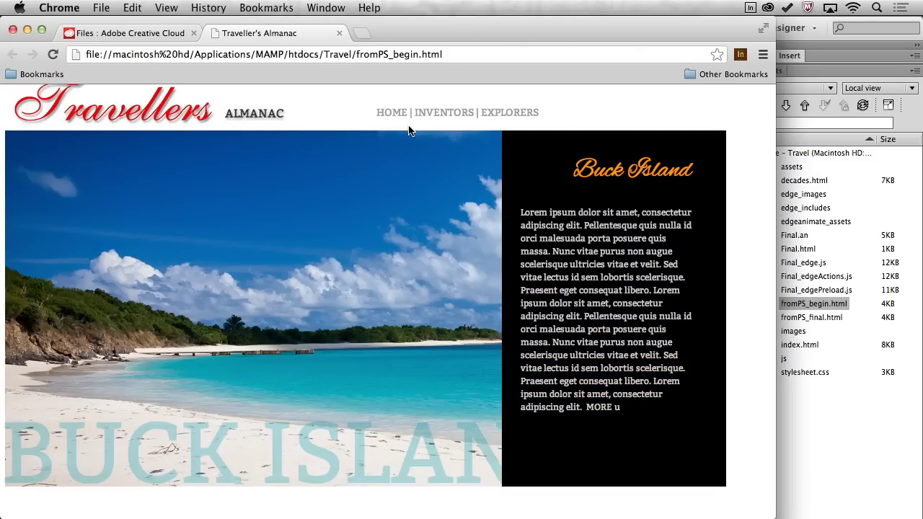
Open fromPS_final.html, preview it in Chrome, and resize the window to test the reflow.
left_click(807, 317)
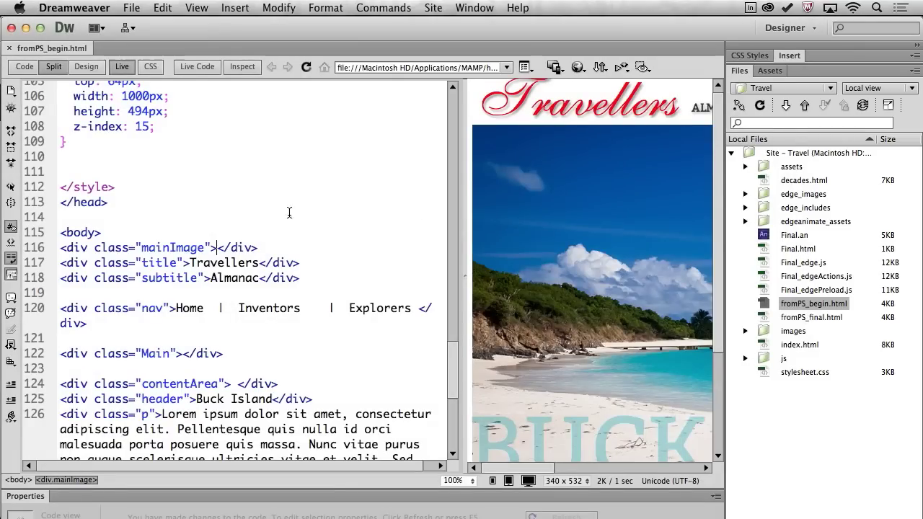
double_click(764, 318)
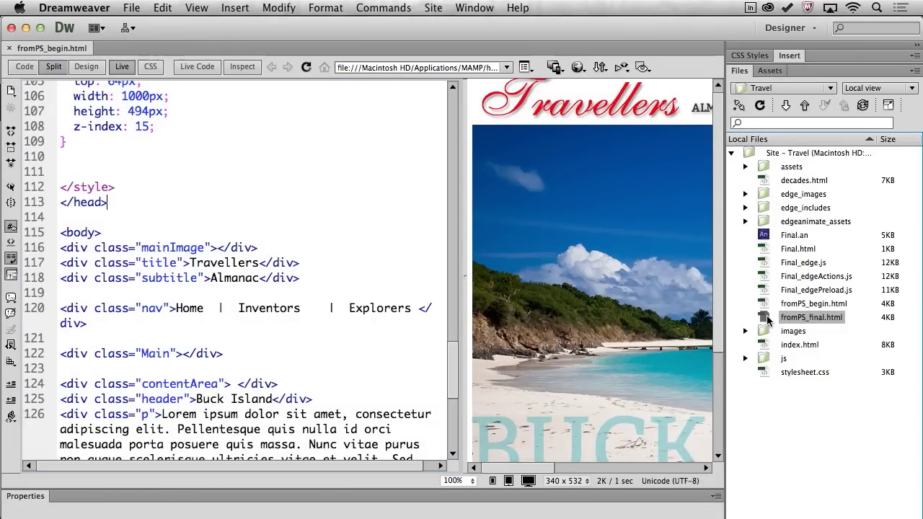
key("F12")
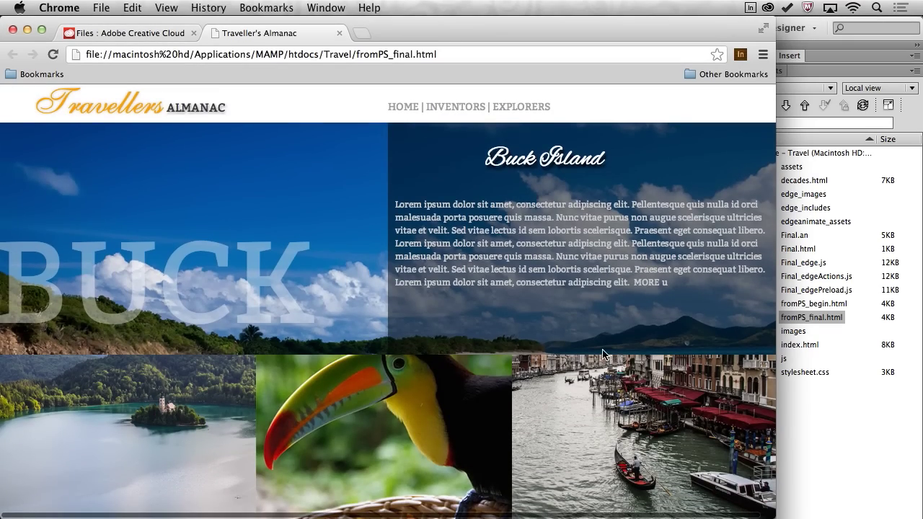
left_click_drag(770, 514, 898, 513)
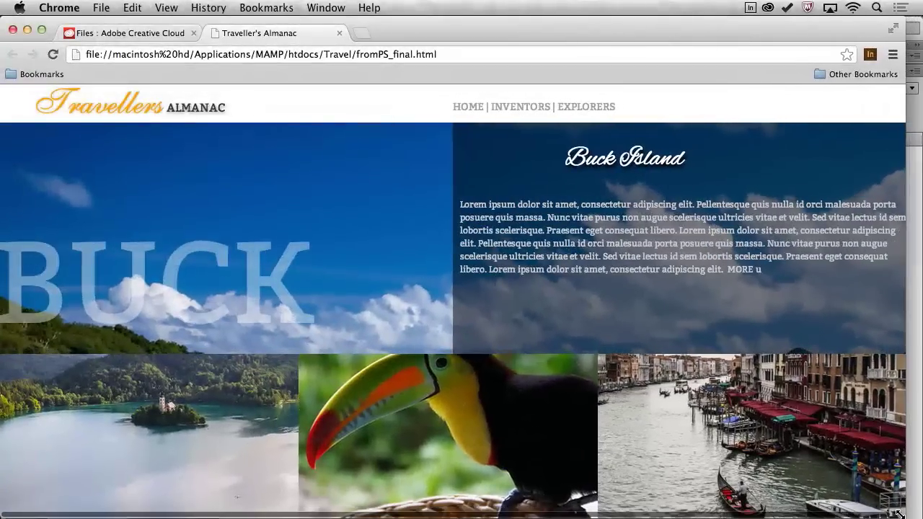
Minimize Chrome and click into the .Header rule after height: 550px in fromPS_final.html.
left_click(27, 31)
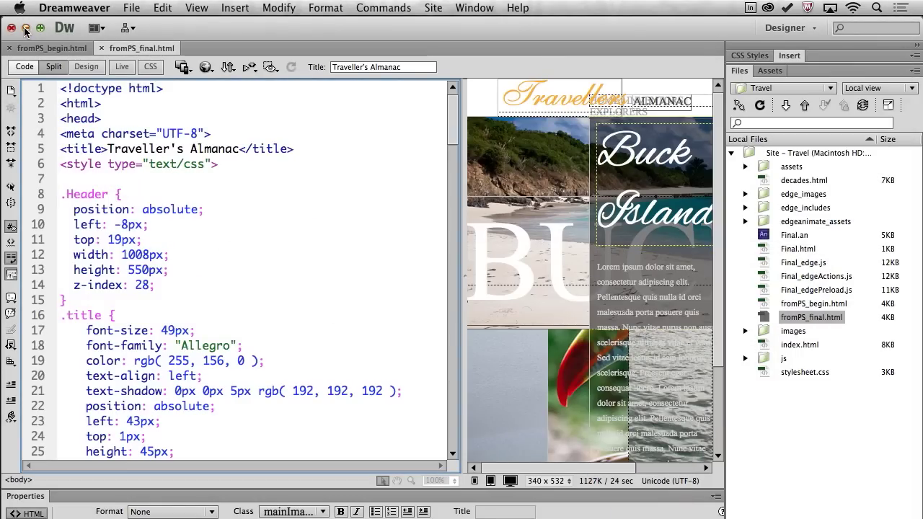
left_click(166, 197)
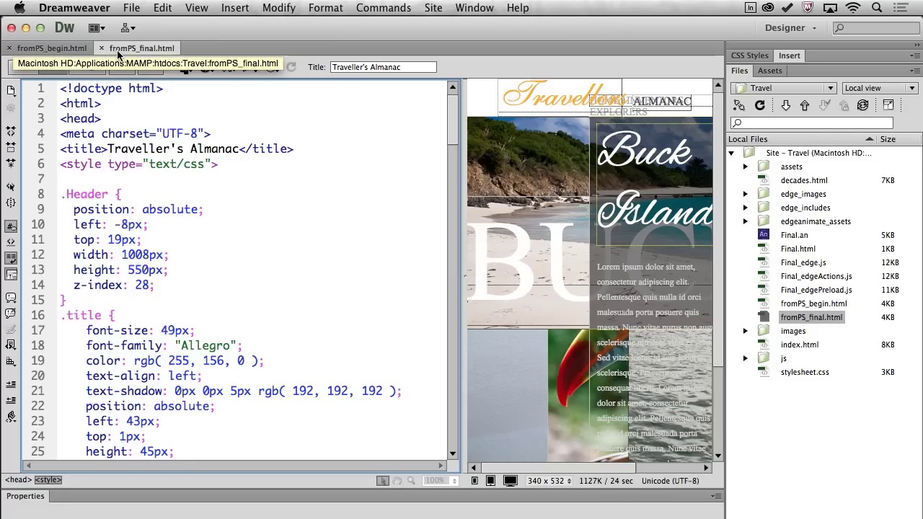
left_click(202, 268)
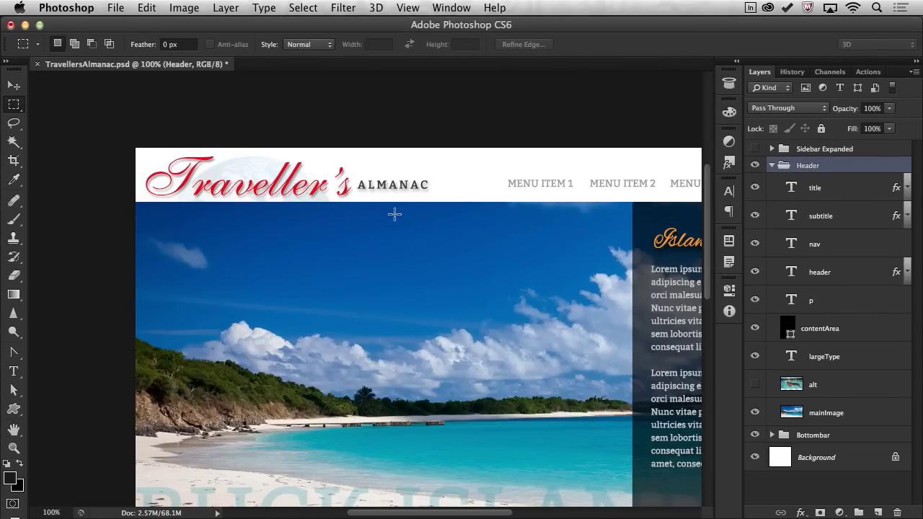
Show the Color panel, then bring up the Swatches panel from the Window menu.
scroll(106, 140, "down", 2)
scroll(106, 140, "right", 2)
scroll(106, 140, "right", 2)
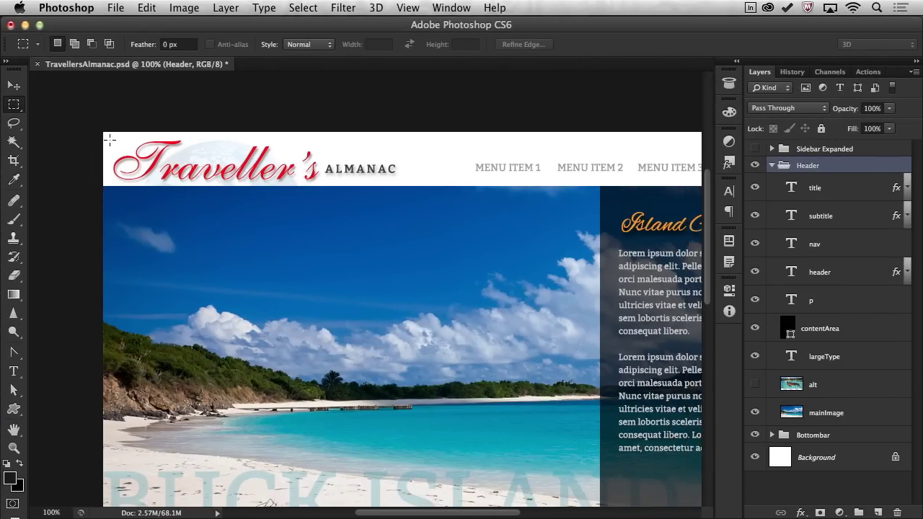
left_click(729, 112)
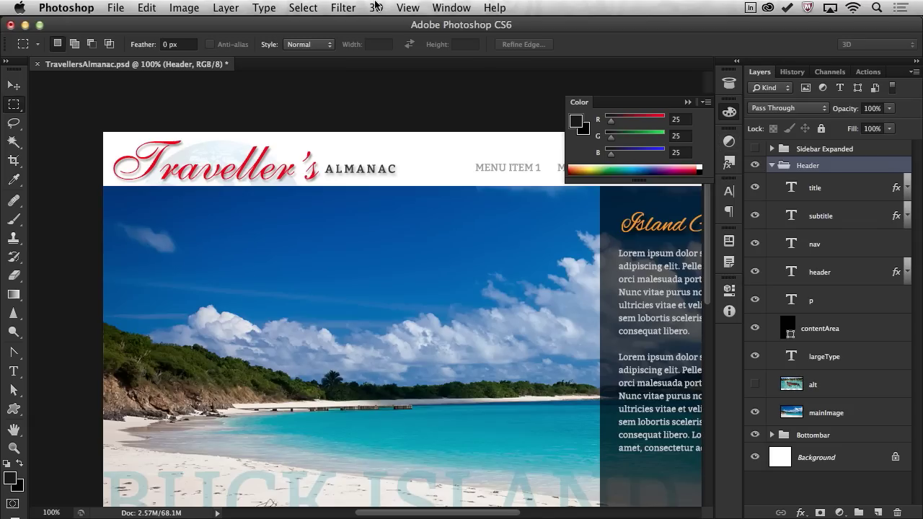
left_click(452, 7)
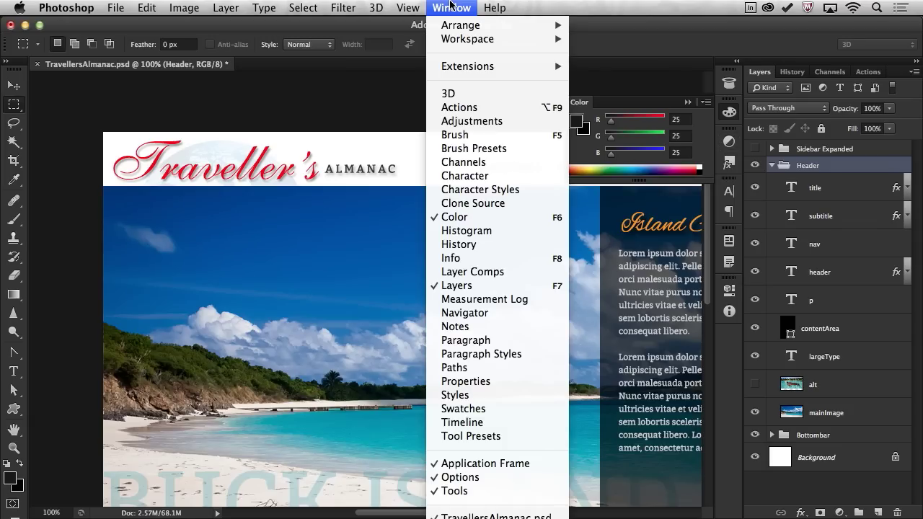
left_click(507, 408)
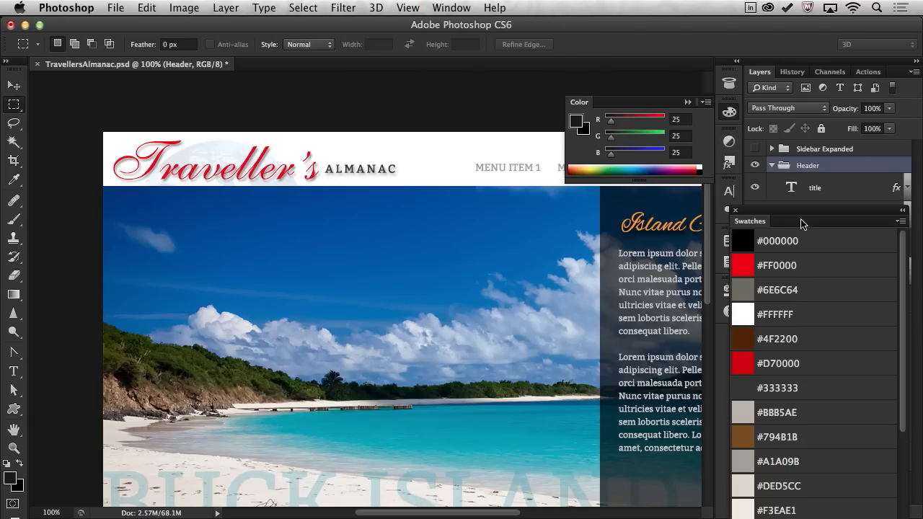
Float the Swatches panel over the canvas and choose Load Swatches from its flyout menu.
left_click_drag(801, 222, 364, 96)
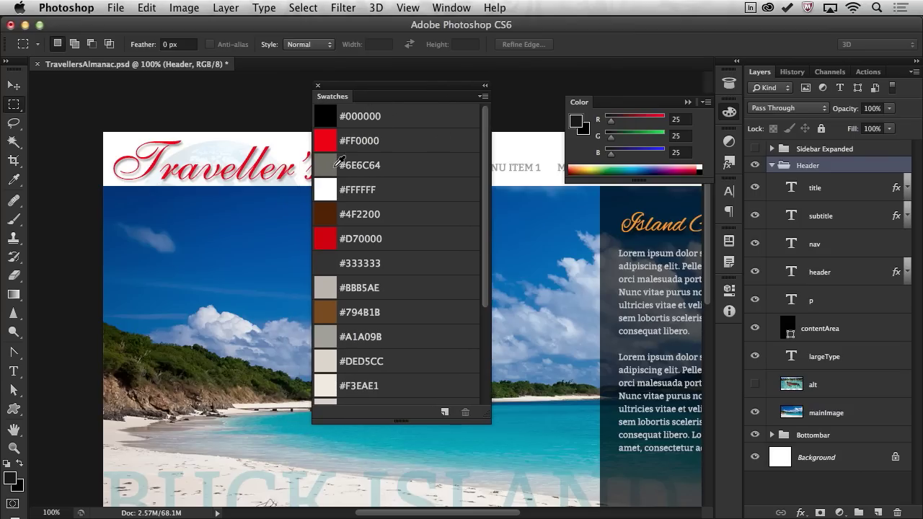
left_click(482, 97)
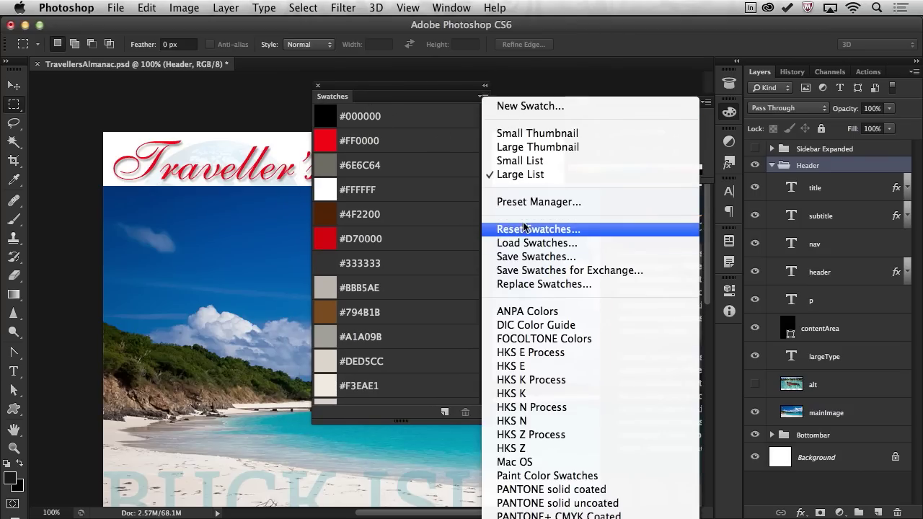
left_click(536, 244)
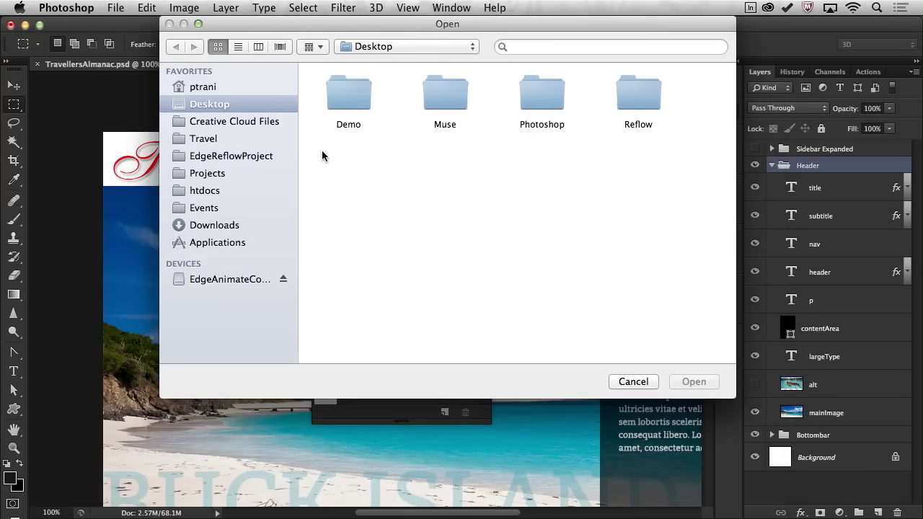
Load fromPS_final.html from the Travel folder and review the new swatches like #00CCCC and #FF9C00.
left_click(196, 140)
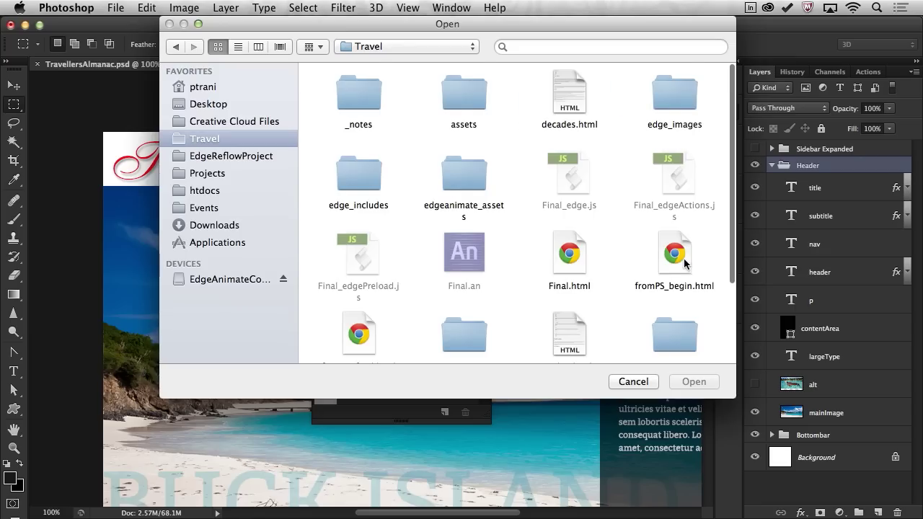
scroll(683, 263, "down", 3)
left_click(353, 232)
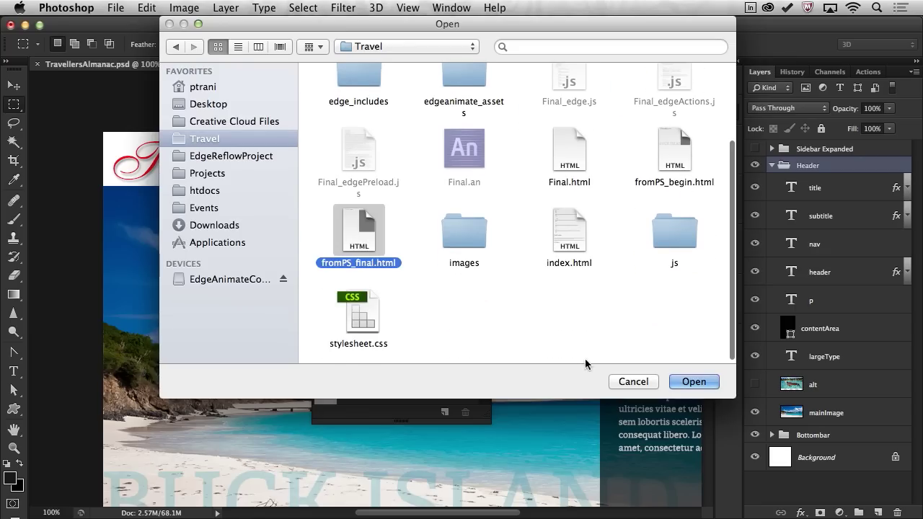
left_click(692, 382)
scroll(412, 200, "down", 5)
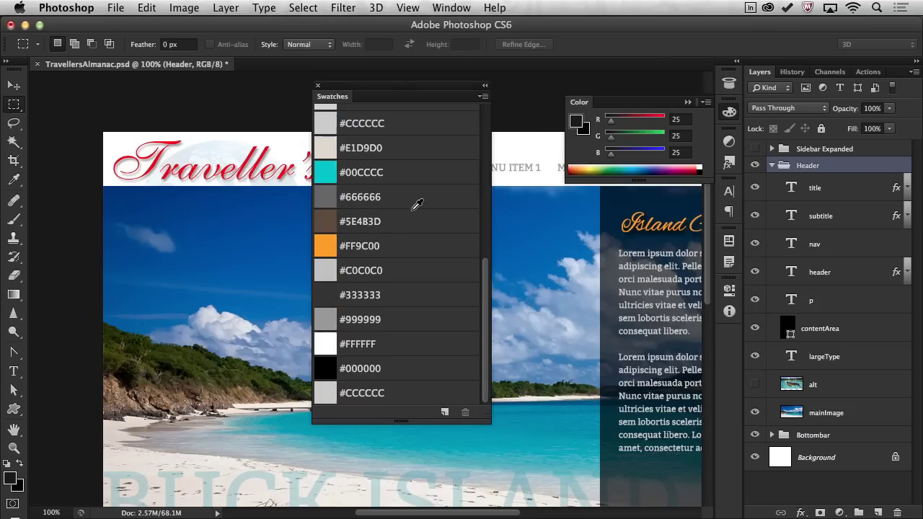
scroll(369, 317, "down", 3)
scroll(337, 368, "up", 5)
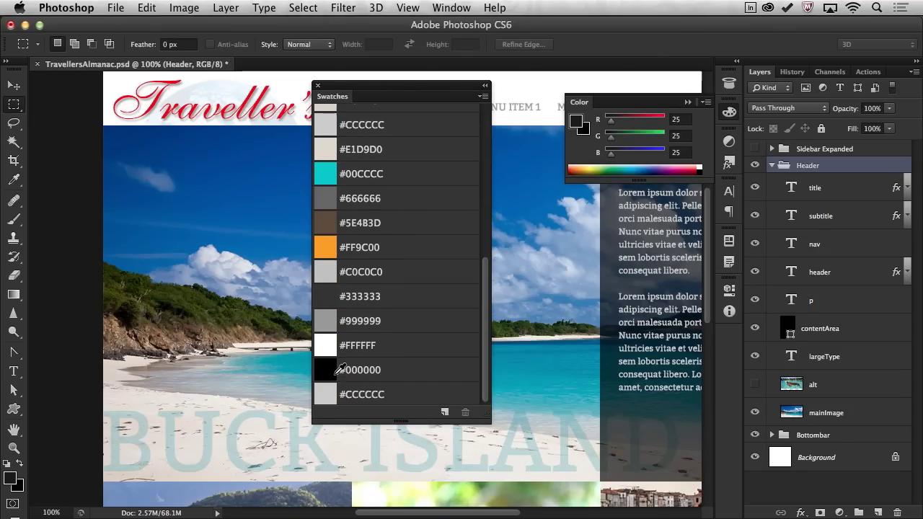
scroll(339, 366, "down", 3)
scroll(339, 366, "up", 7)
scroll(339, 366, "down", 7)
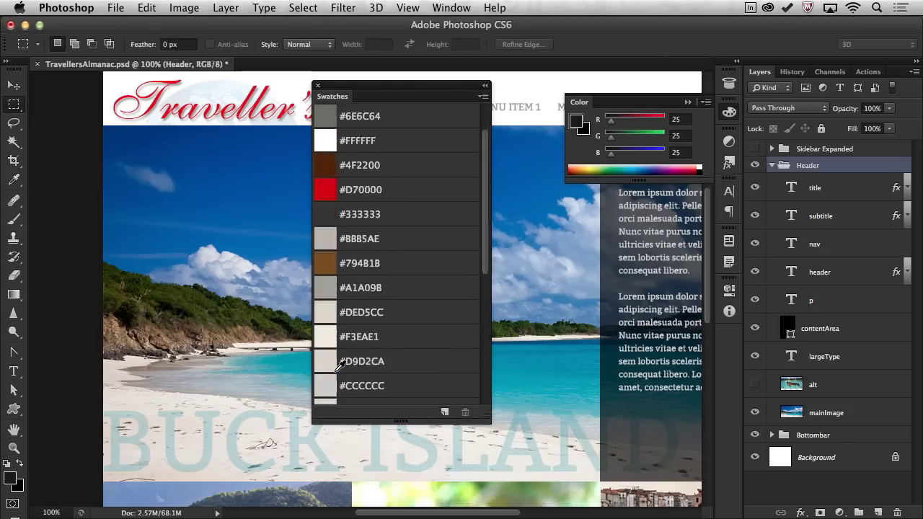
scroll(339, 366, "up", 5)
scroll(338, 366, "down", 5)
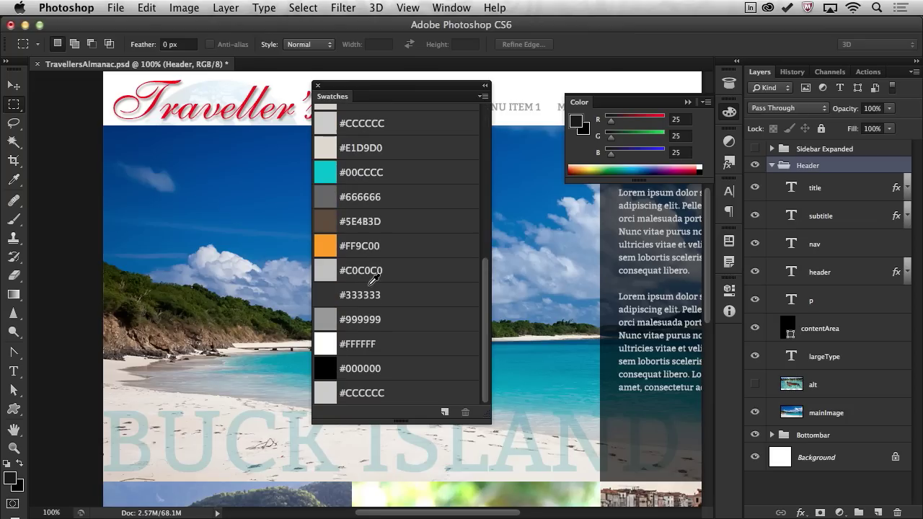